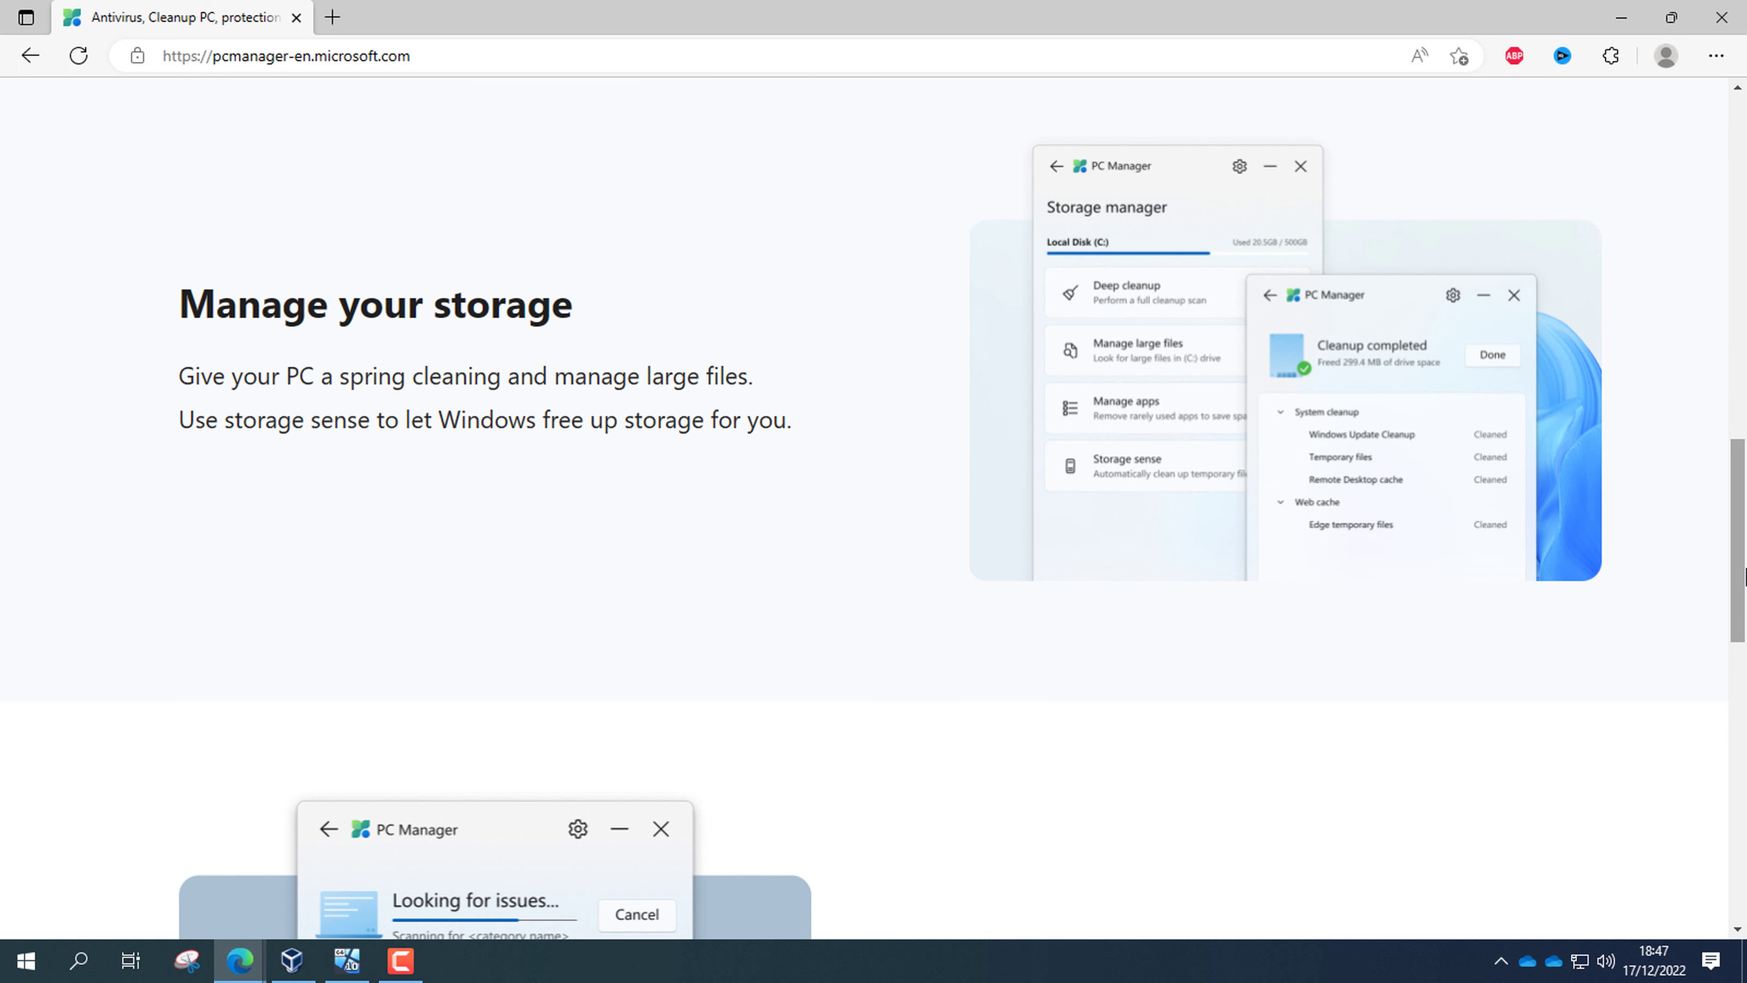
- Review the PC Manager product page, download the installer MSPCManagerSetup.exe and open it
drag(1738, 502, 1744, 650)
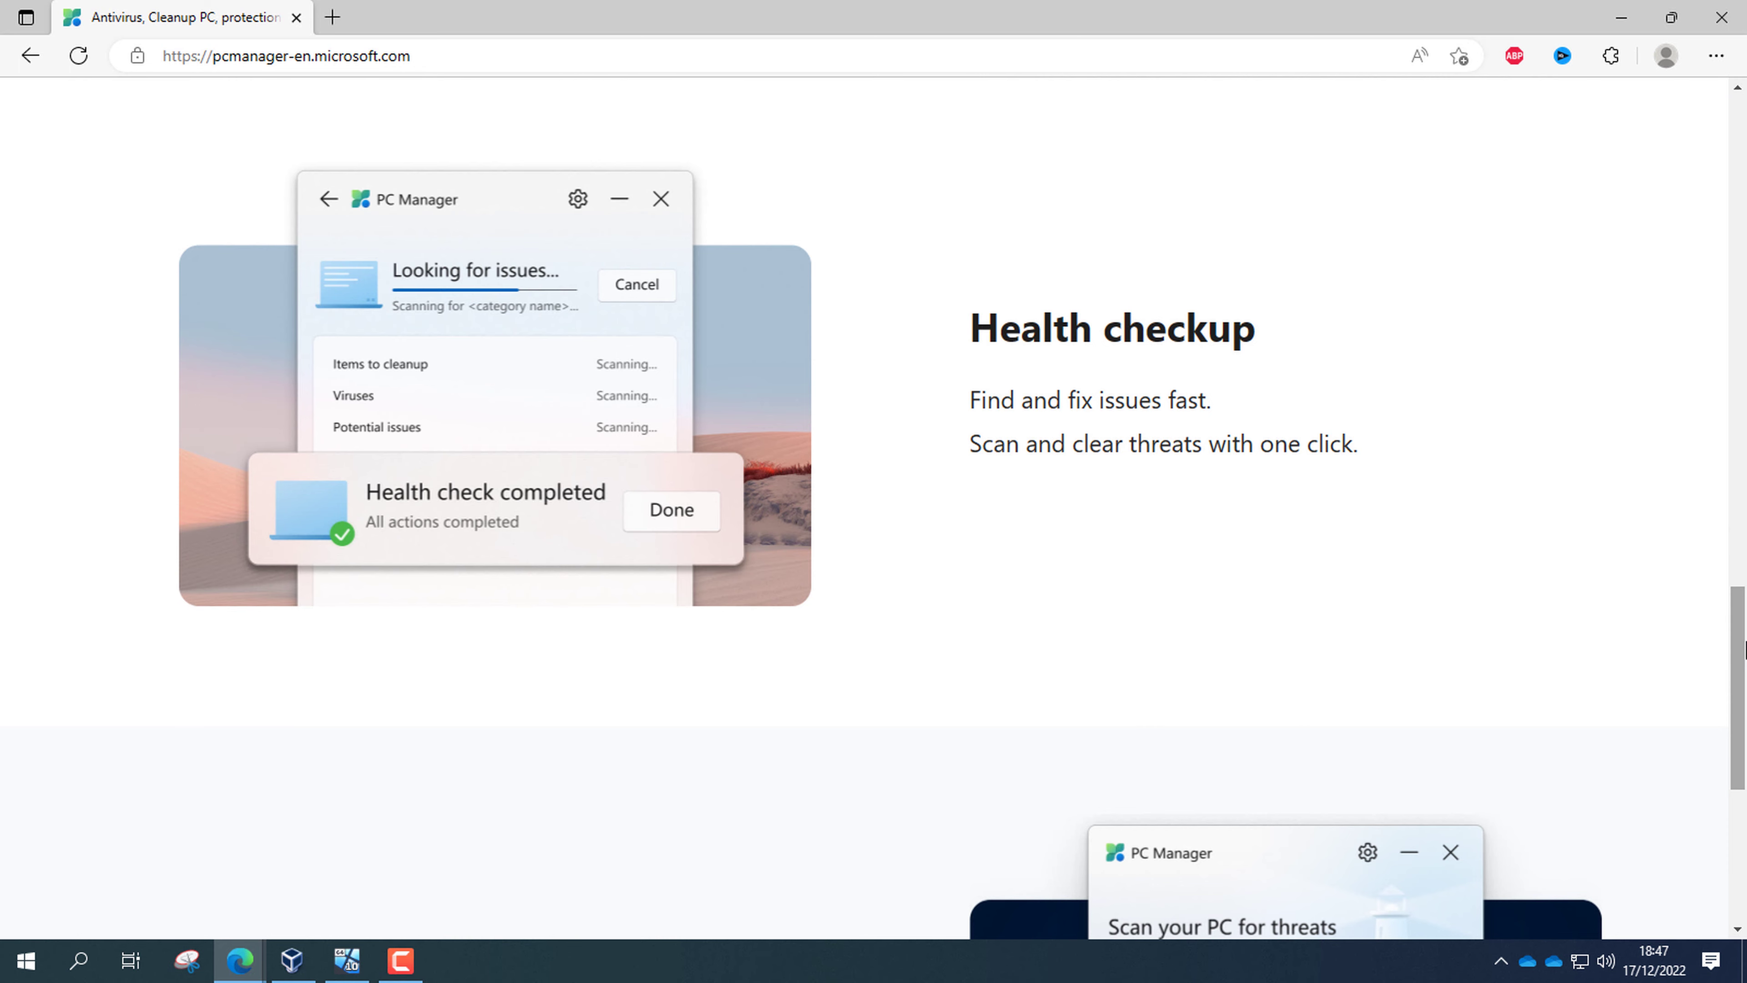
scroll(1743, 661, down, 5)
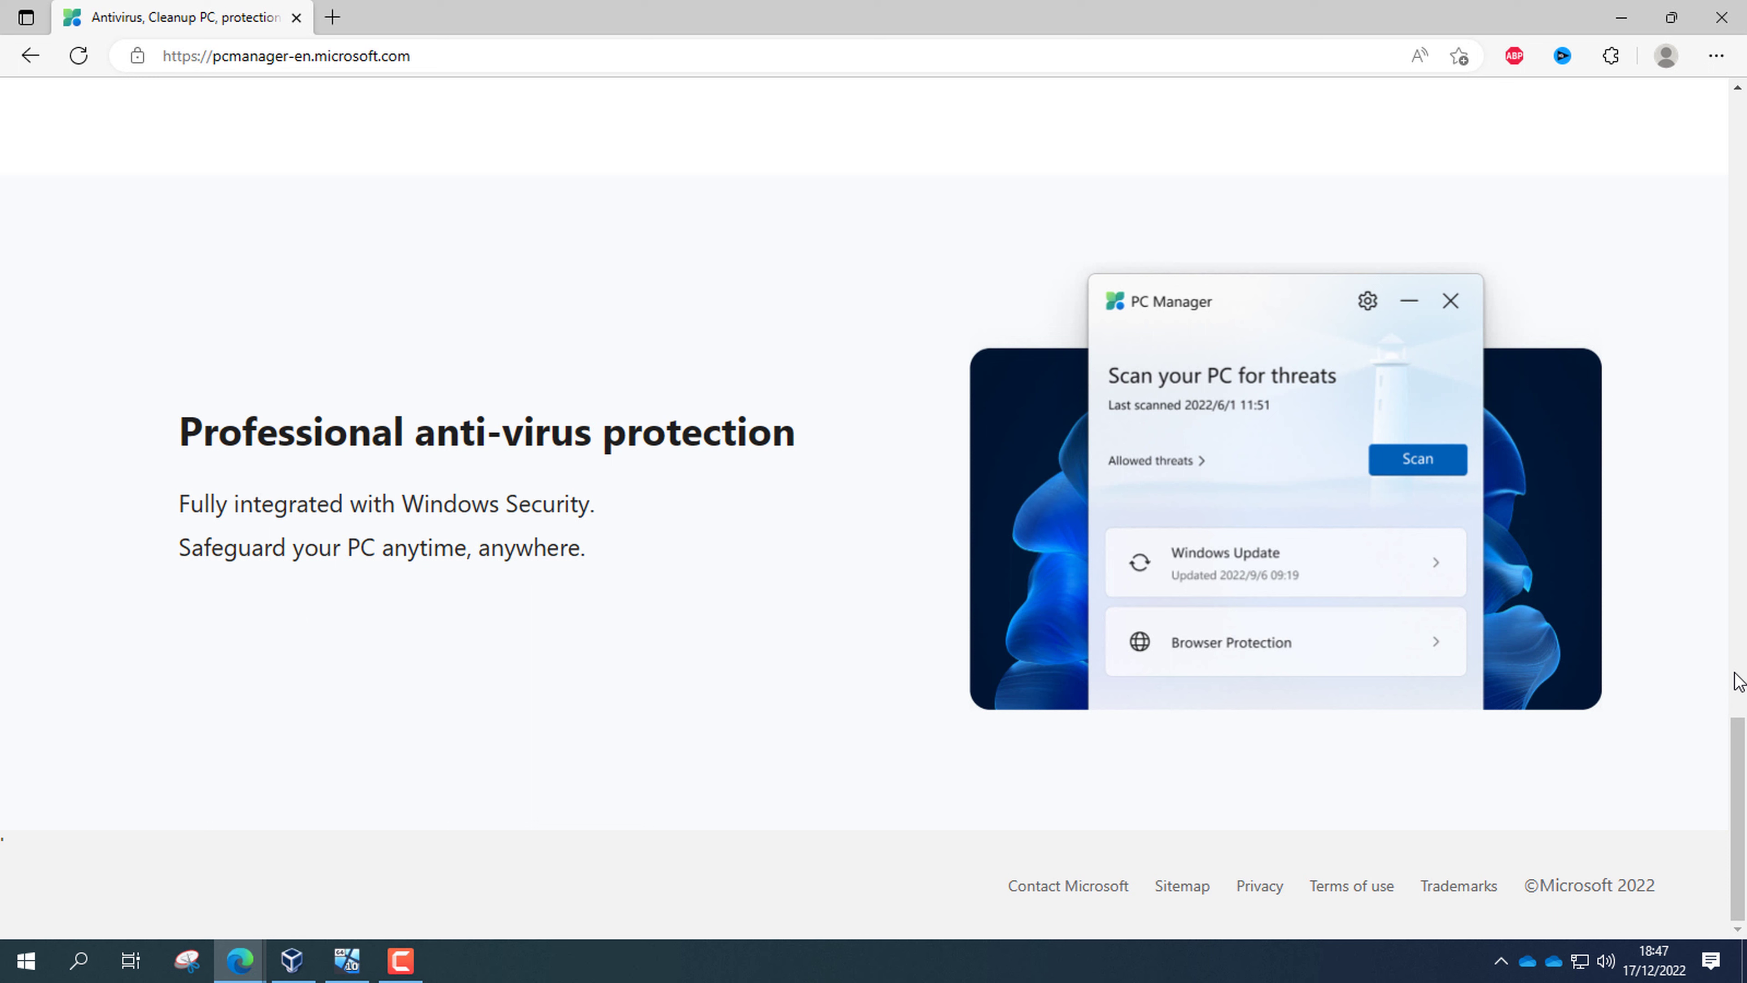
scroll(1706, 743, up, 15)
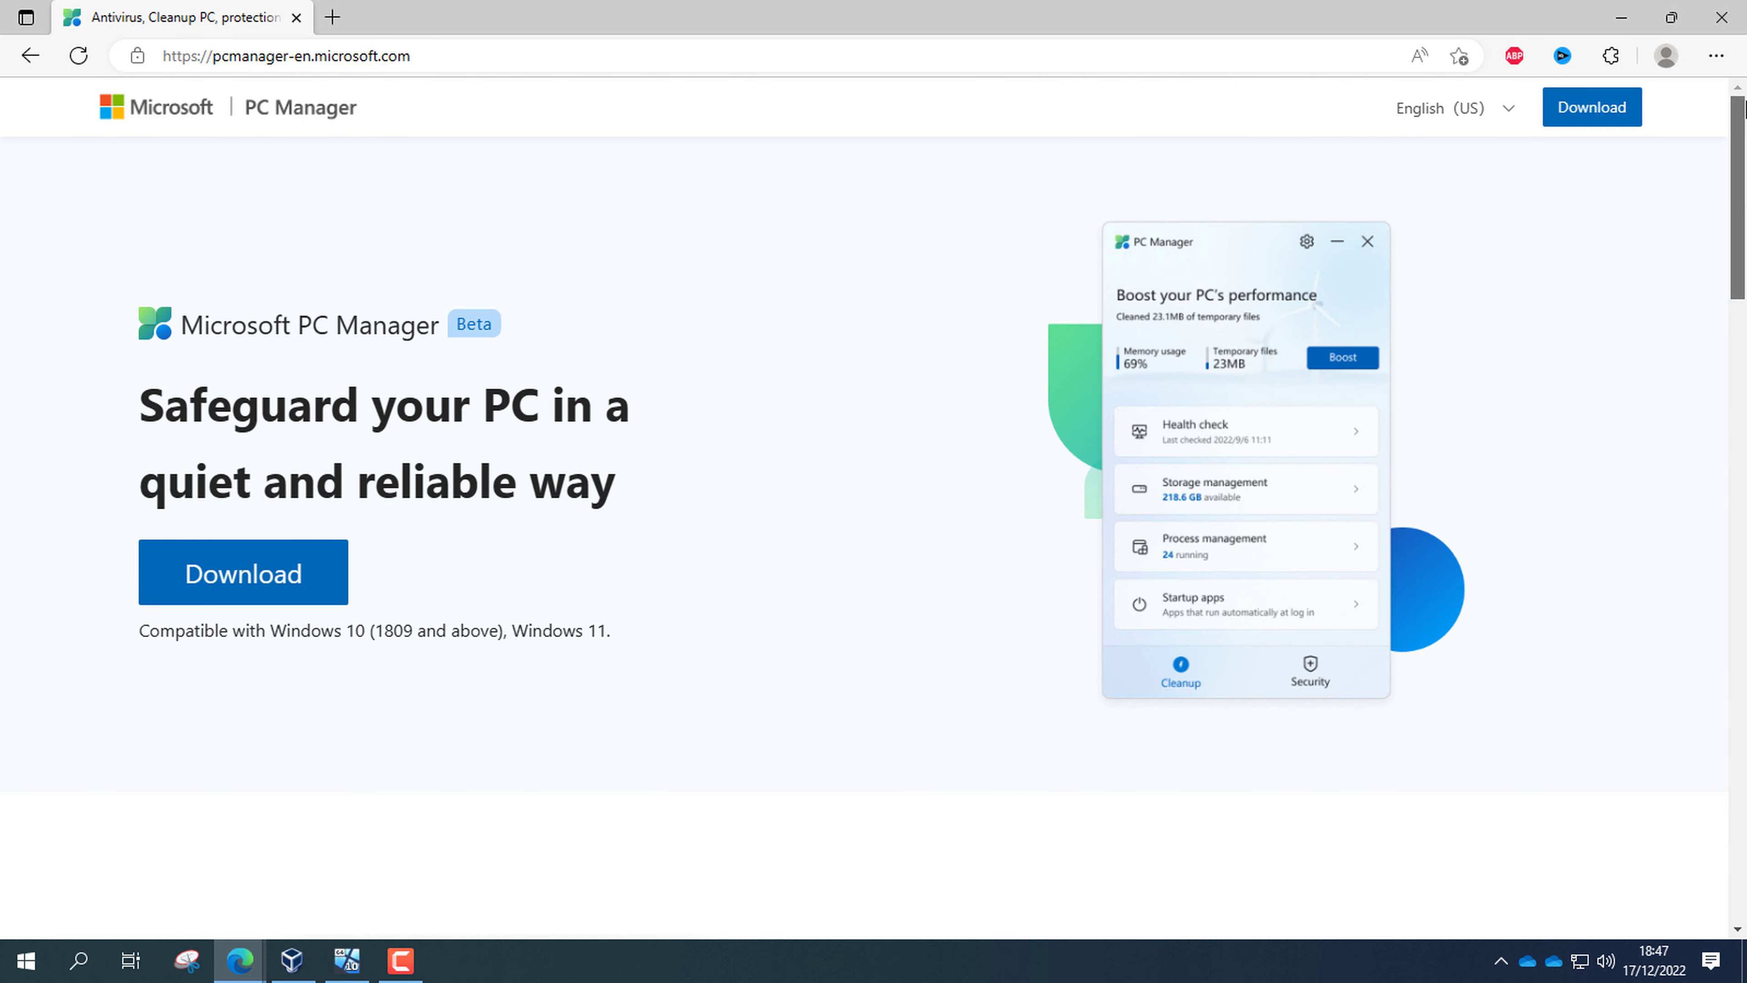
click(316, 603)
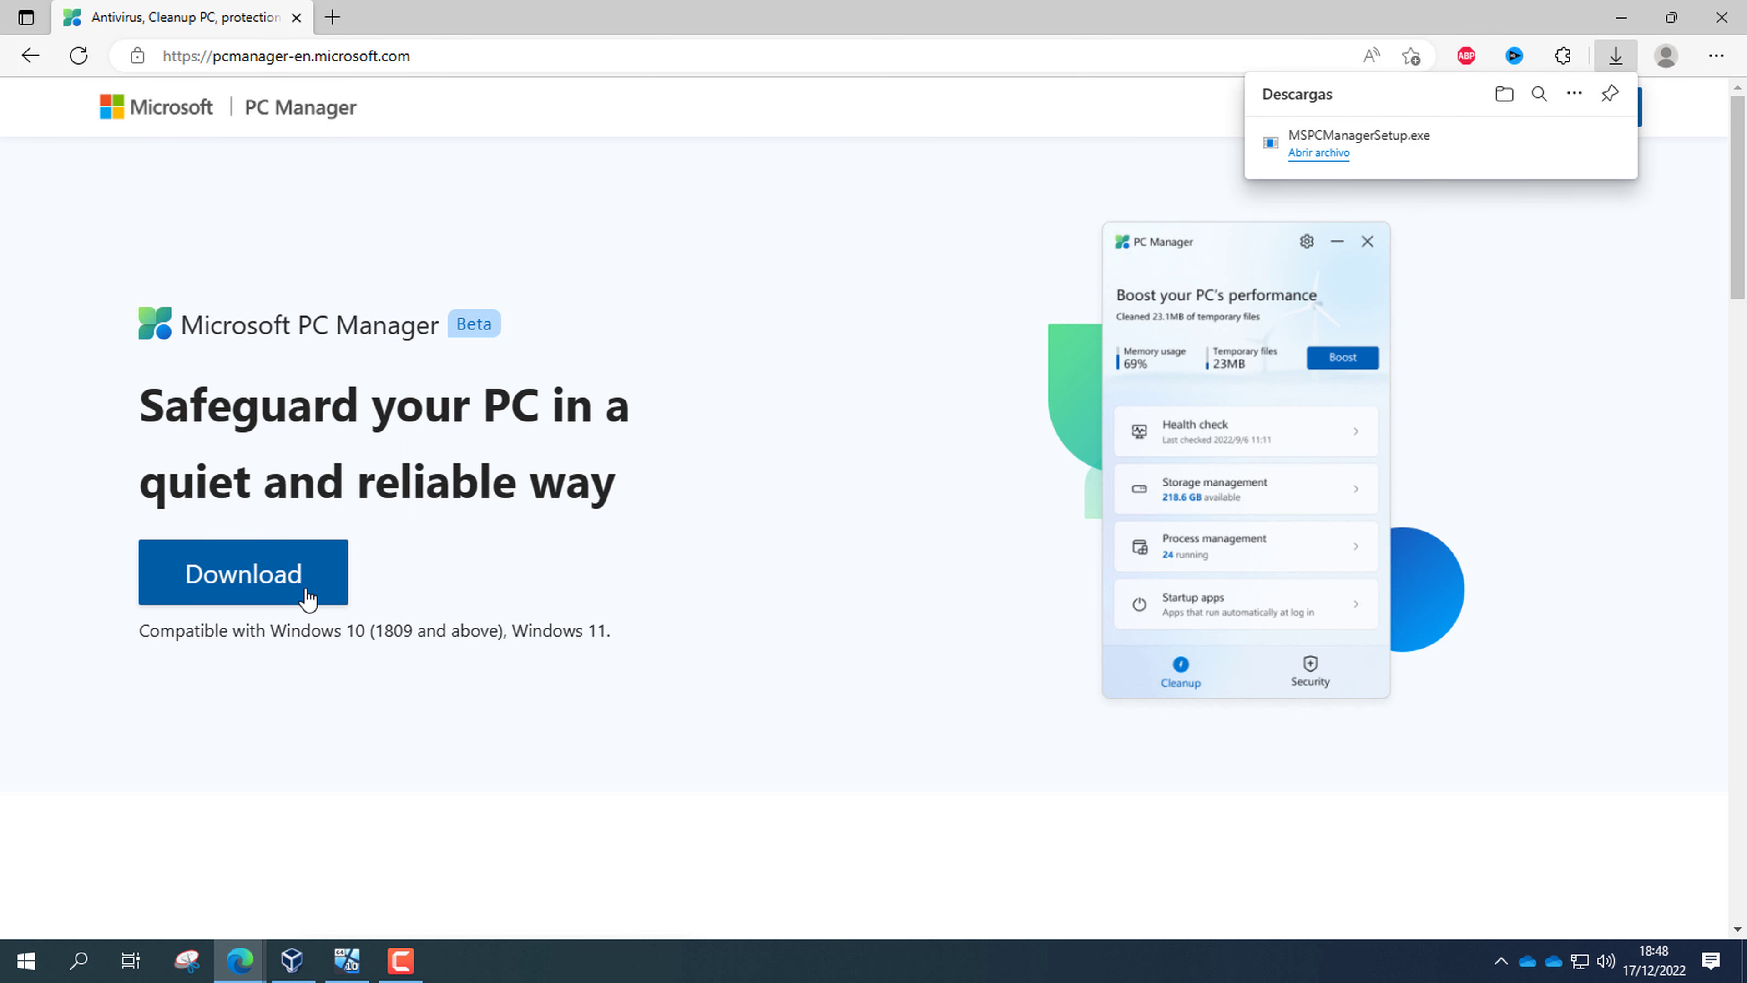
click(1324, 154)
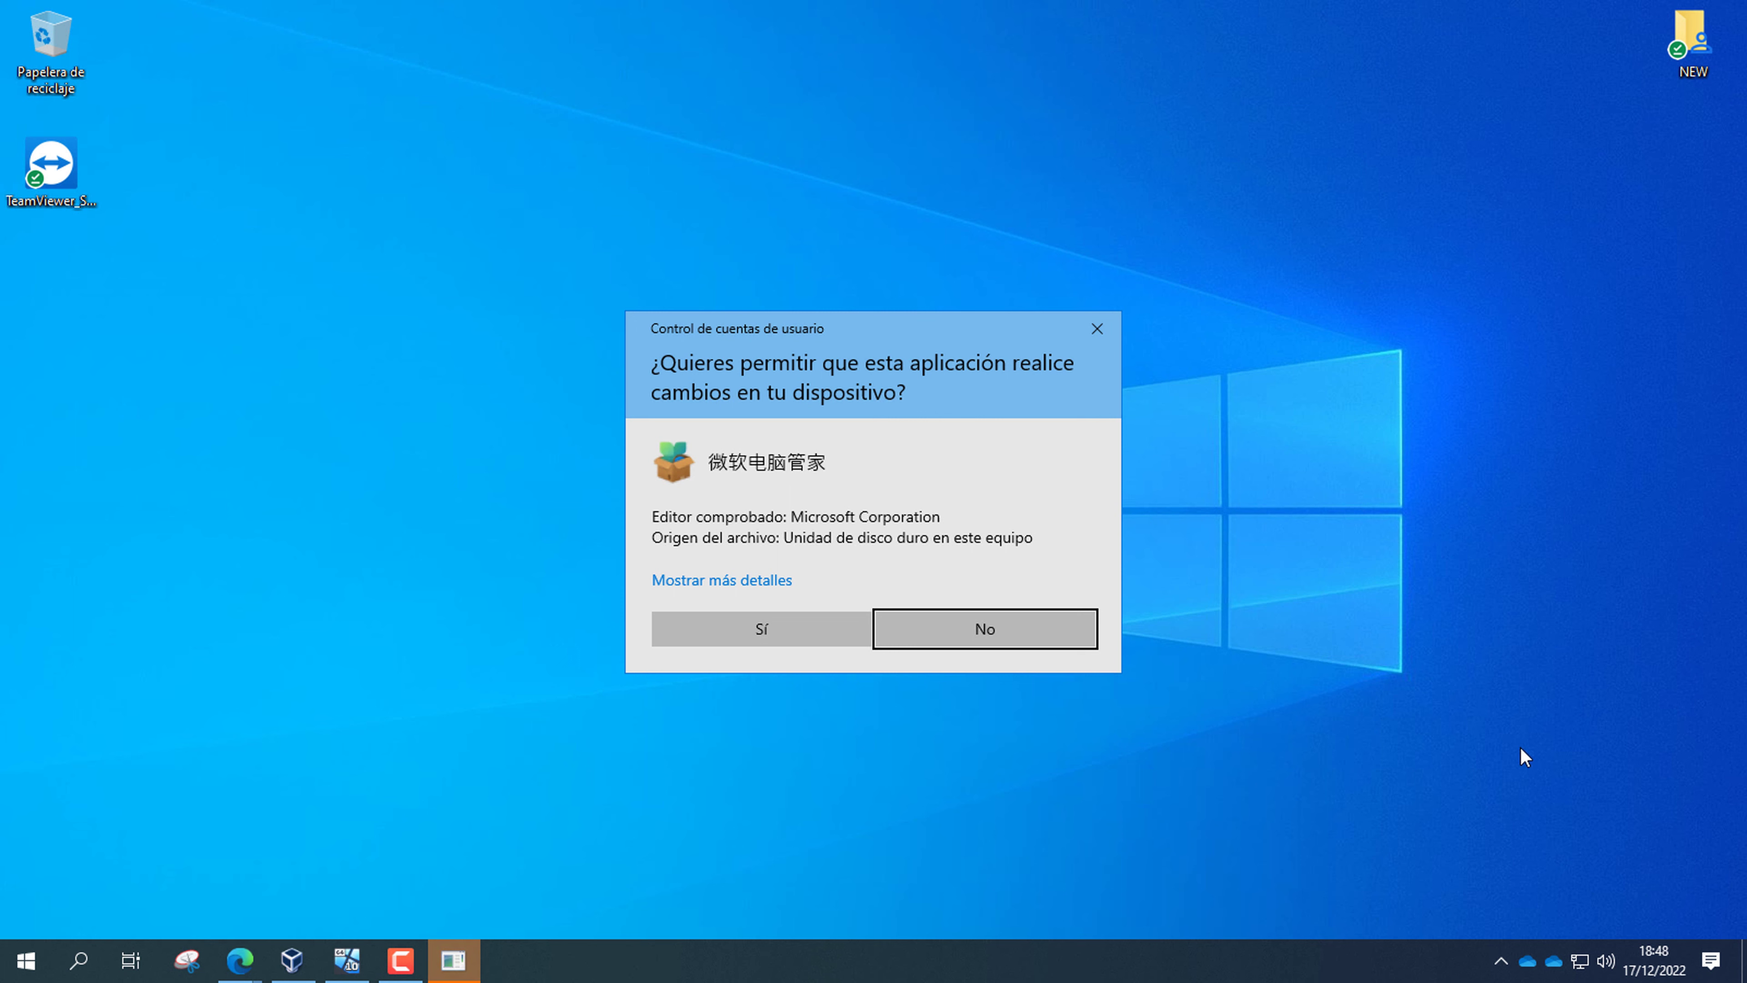
- Inspect the publisher's certificate in the User Account Control prompt and allow the installer to make changes
click(770, 581)
click(774, 599)
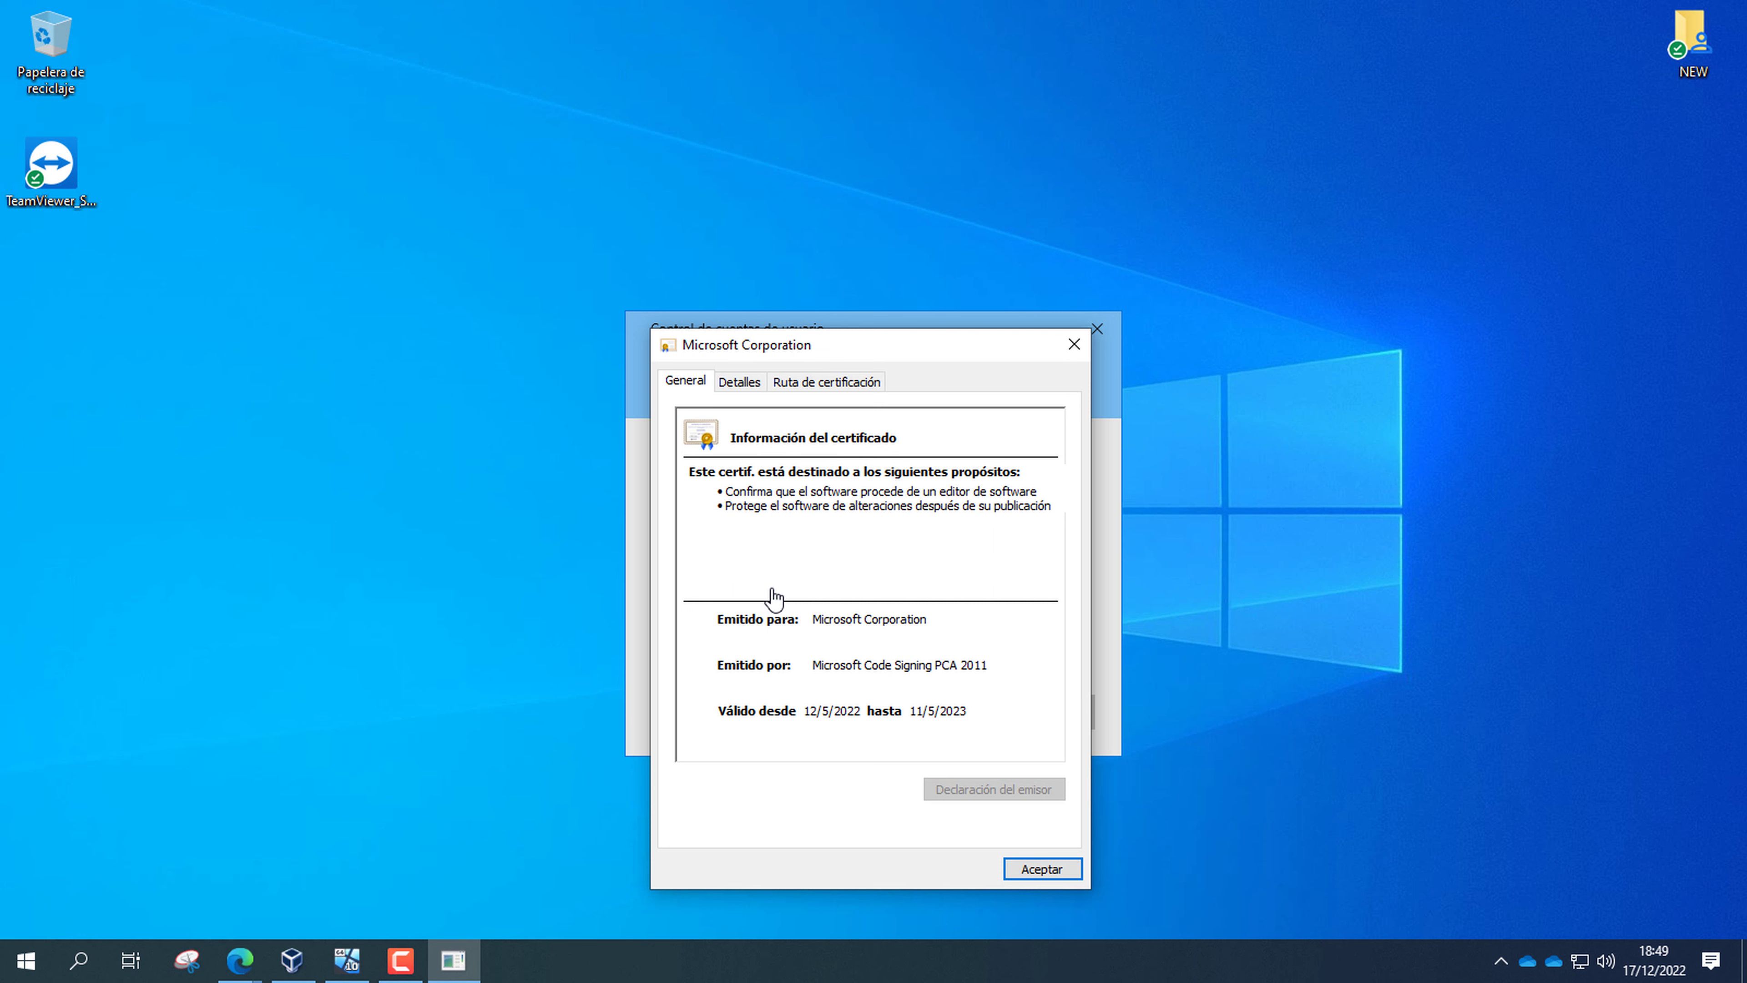
key(Return)
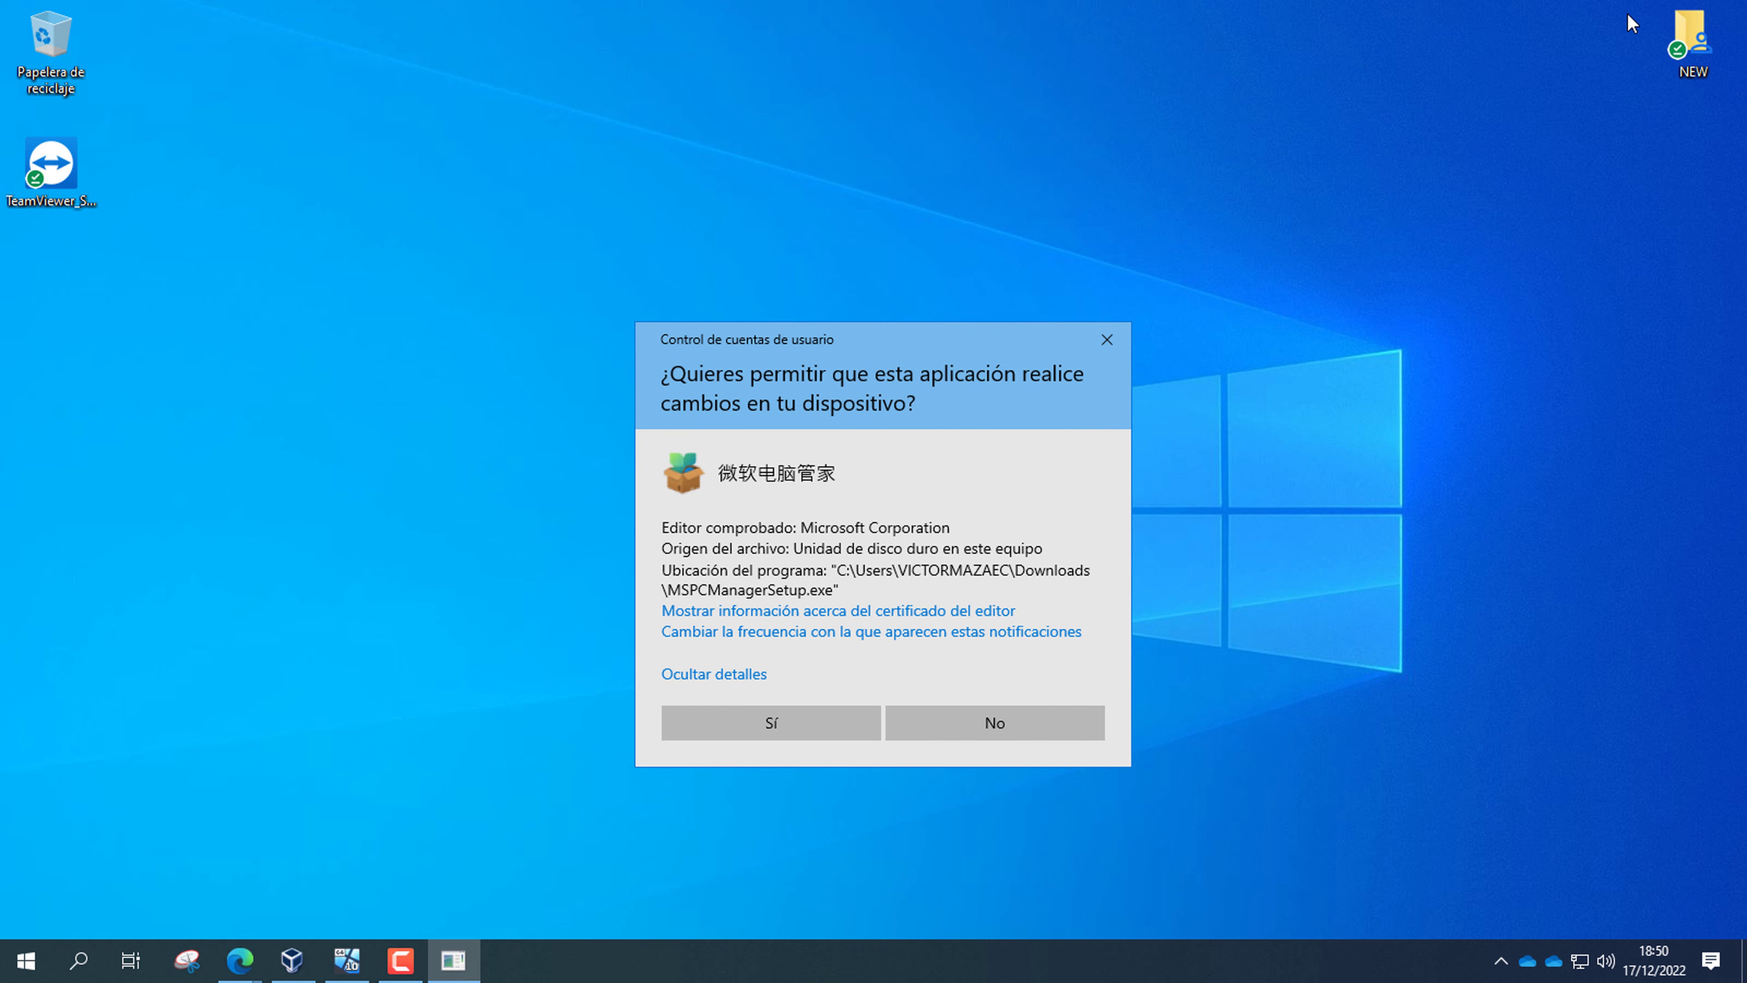
click(863, 728)
key(space)
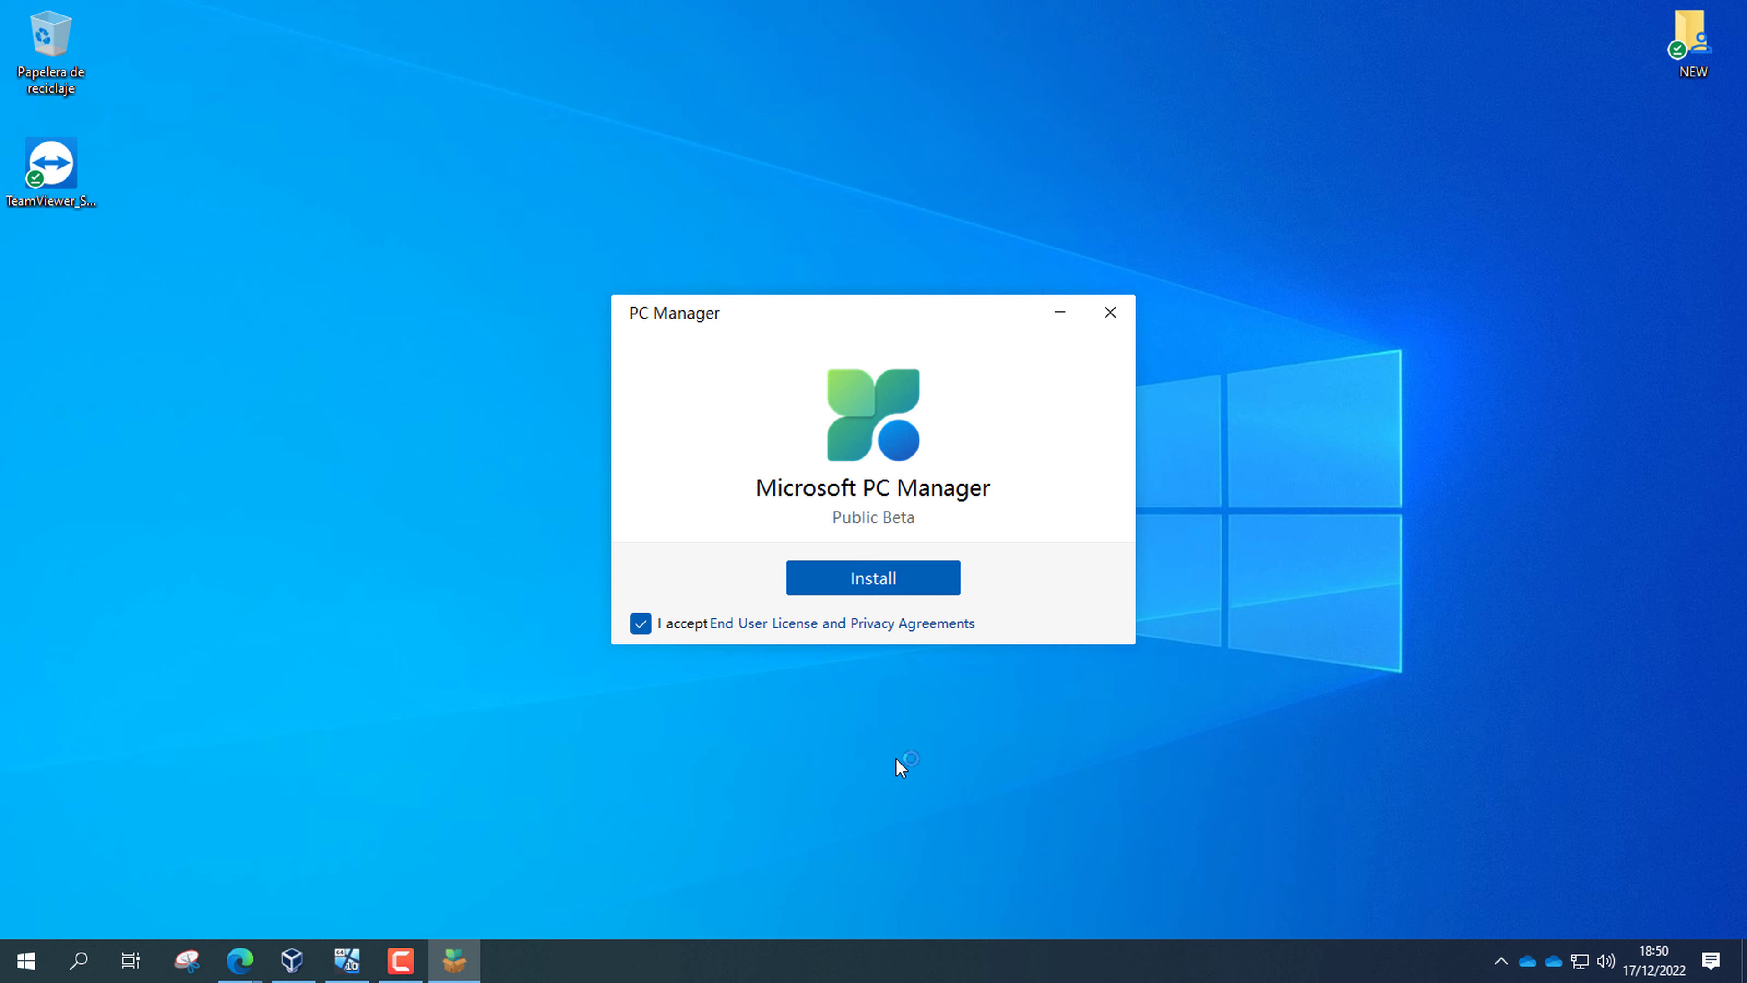
- Install Microsoft PC Manager, launch it and move its window to the middle of the desktop
key(Return)
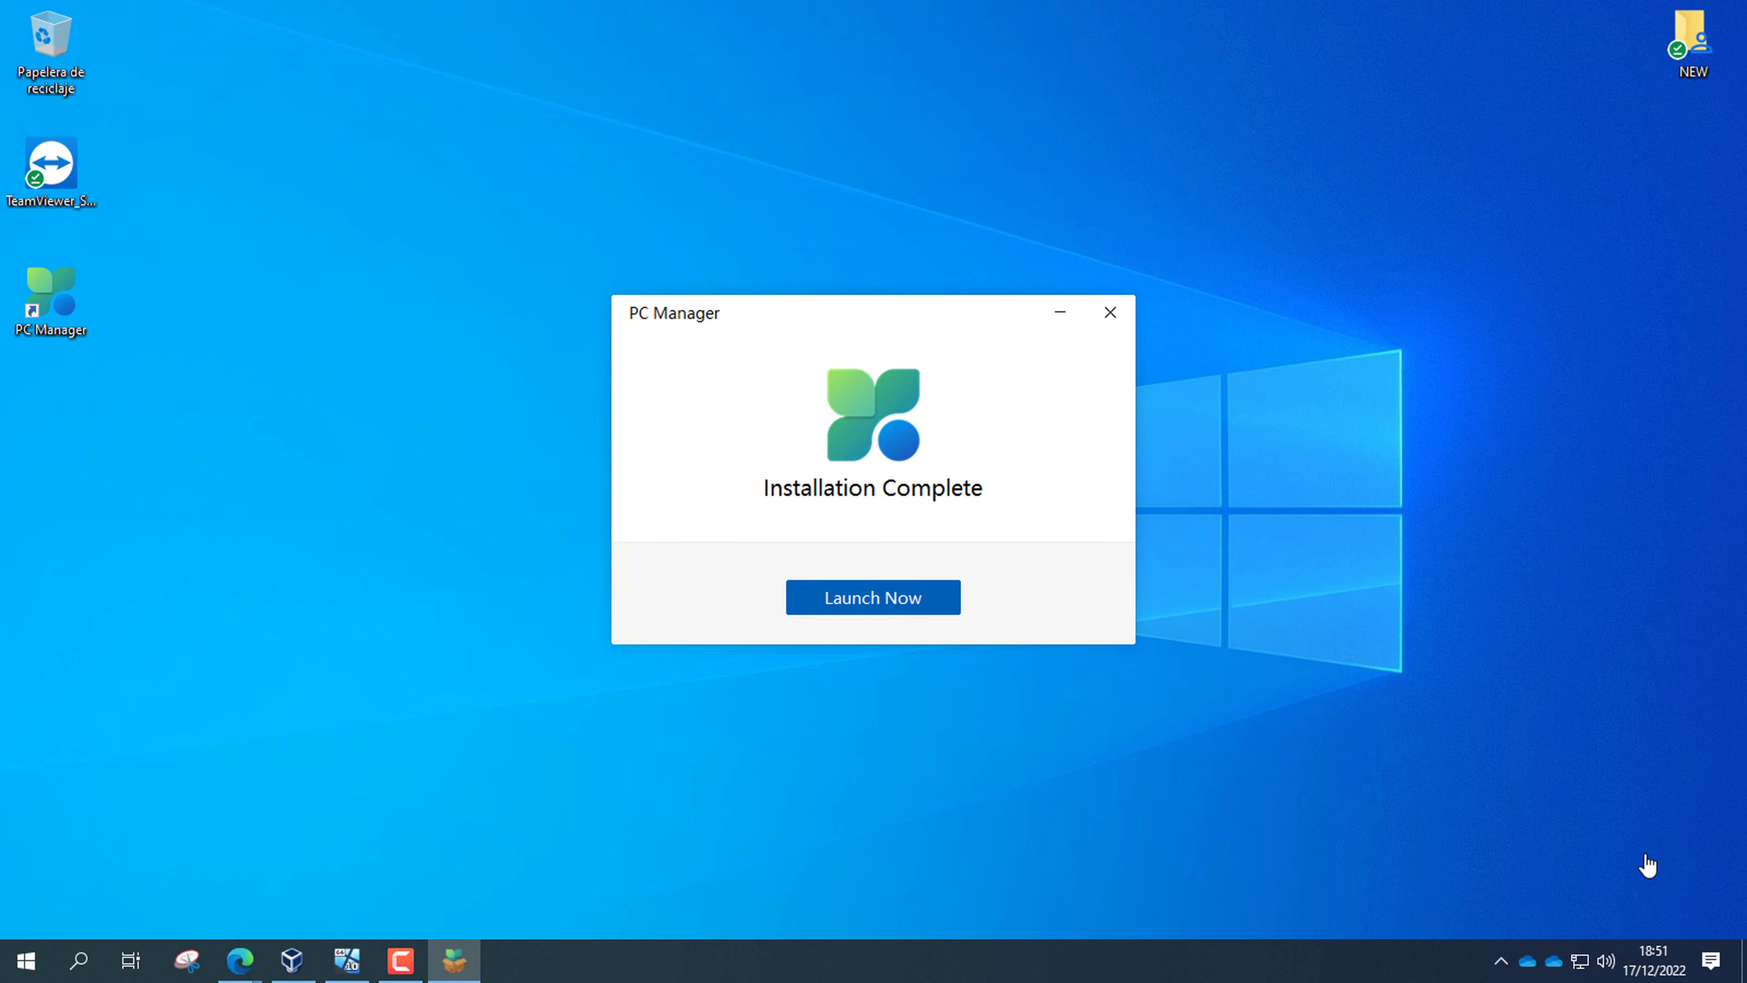
key(Return)
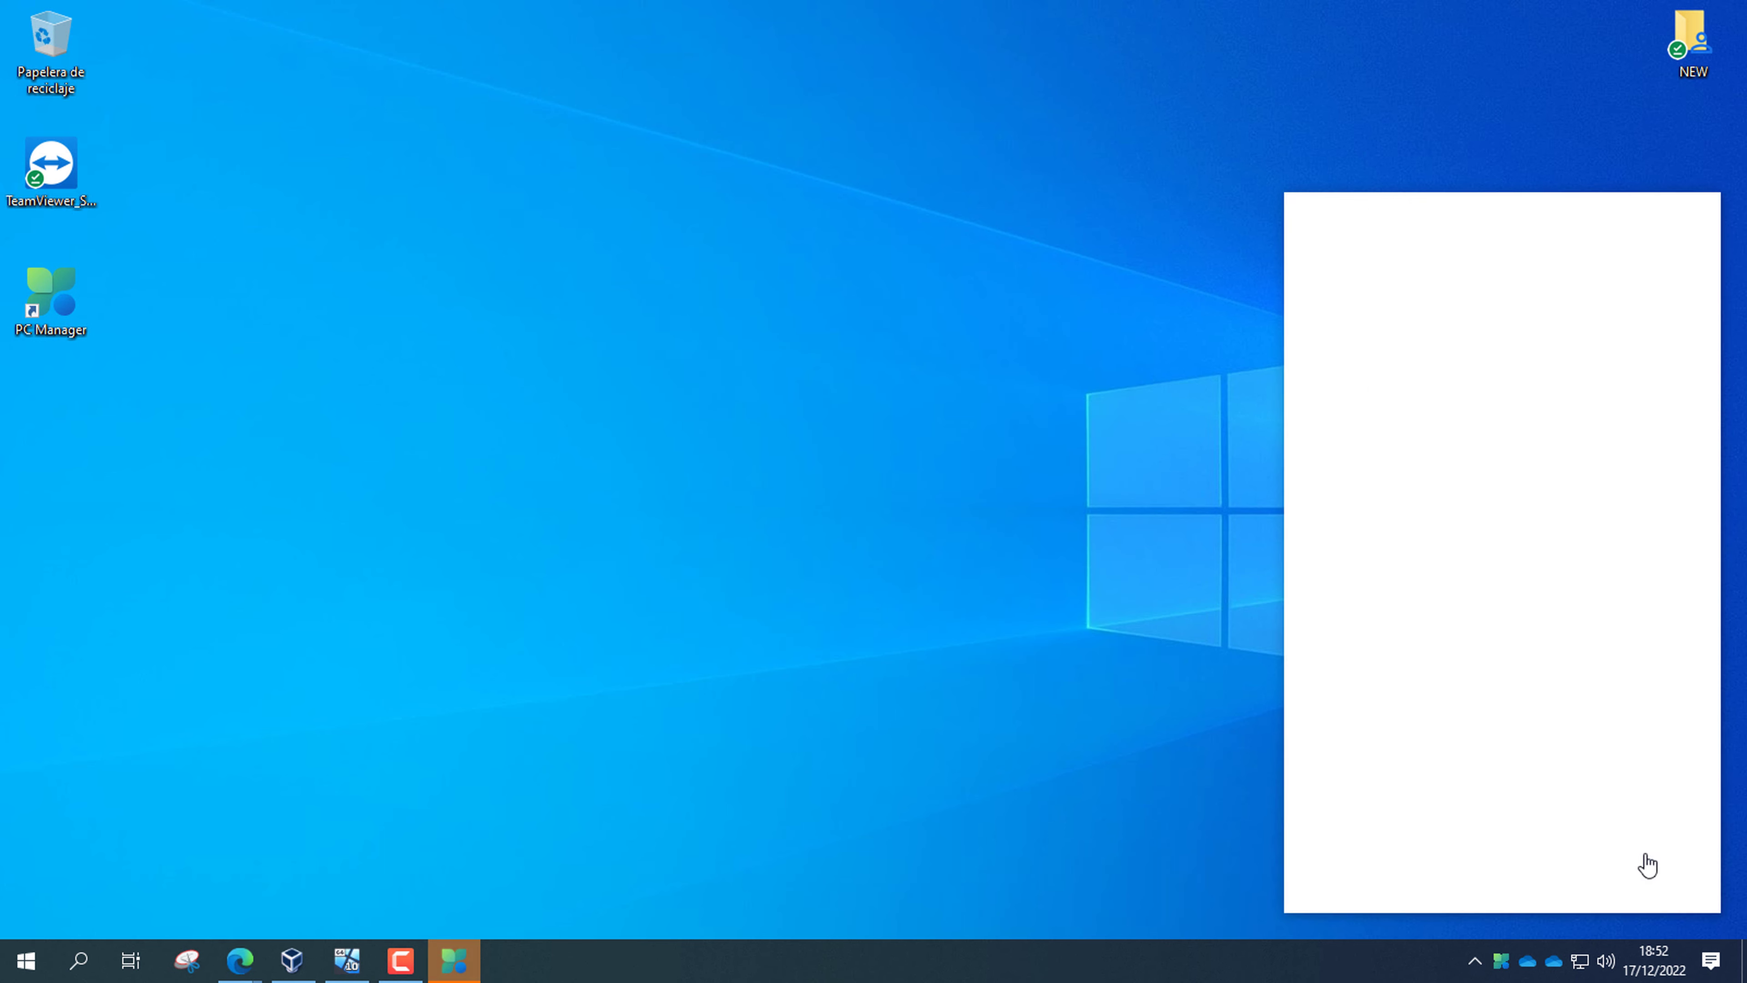
drag(1532, 215, 924, 110)
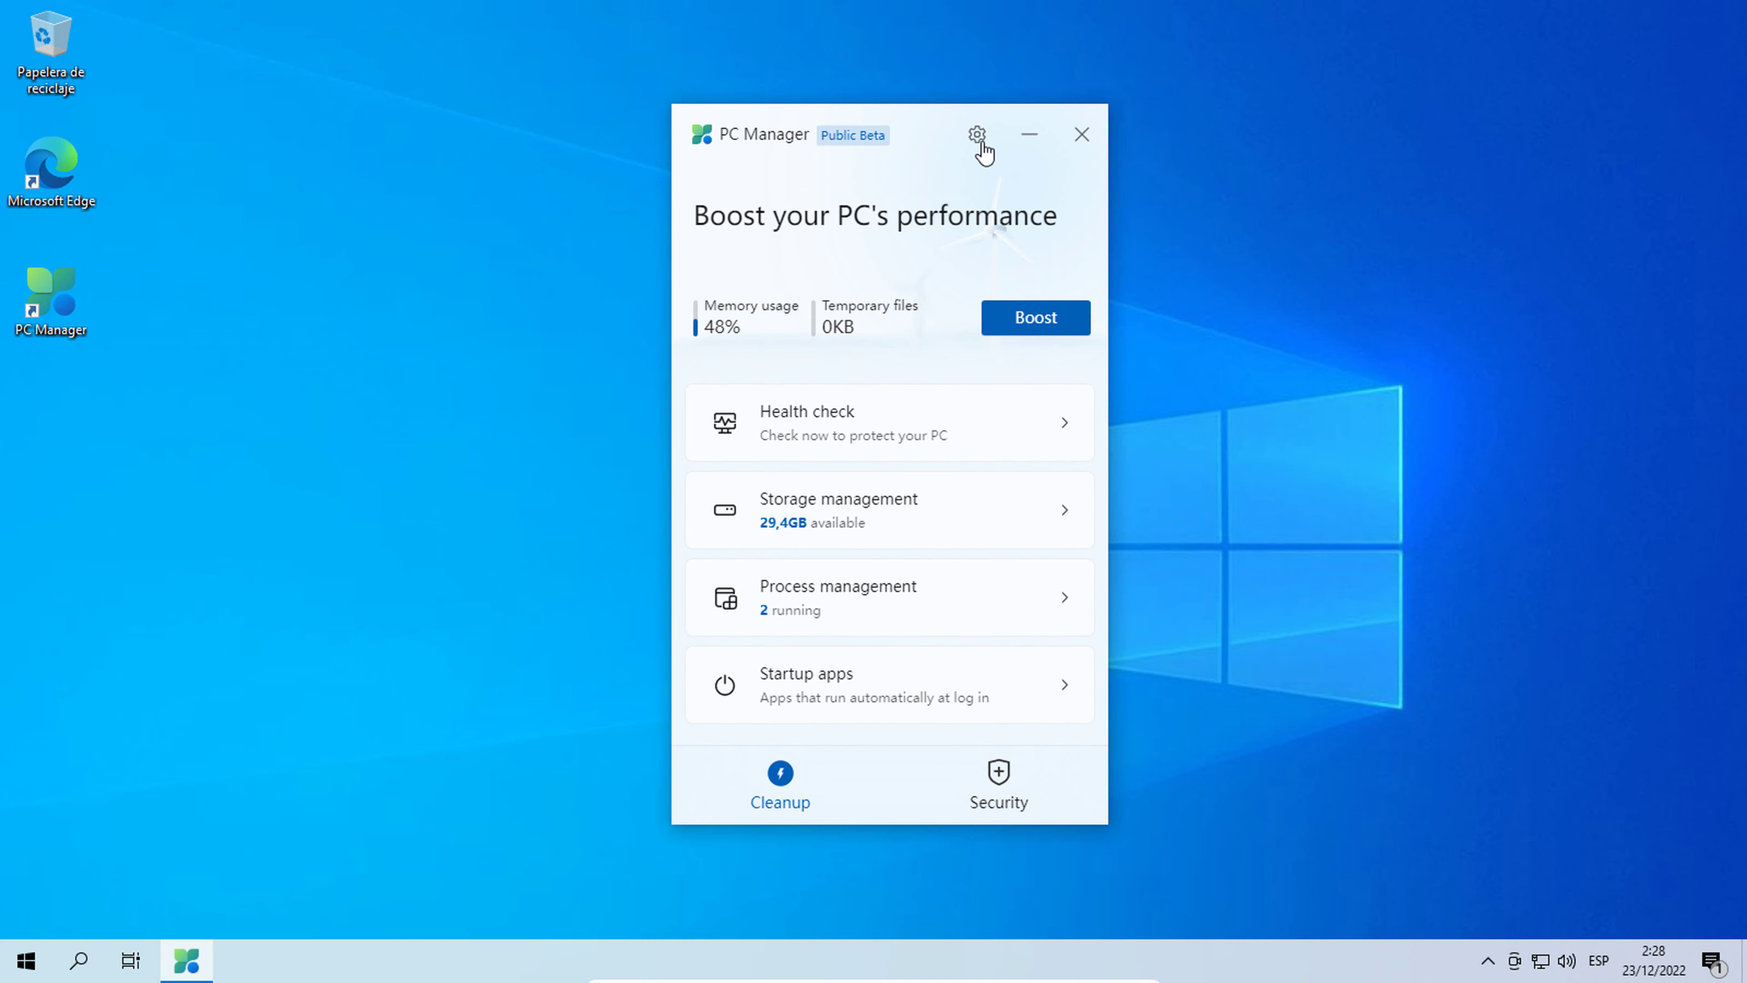
- View the PC Manager settings and boost the PC's performance from the Cleanup page
click(979, 138)
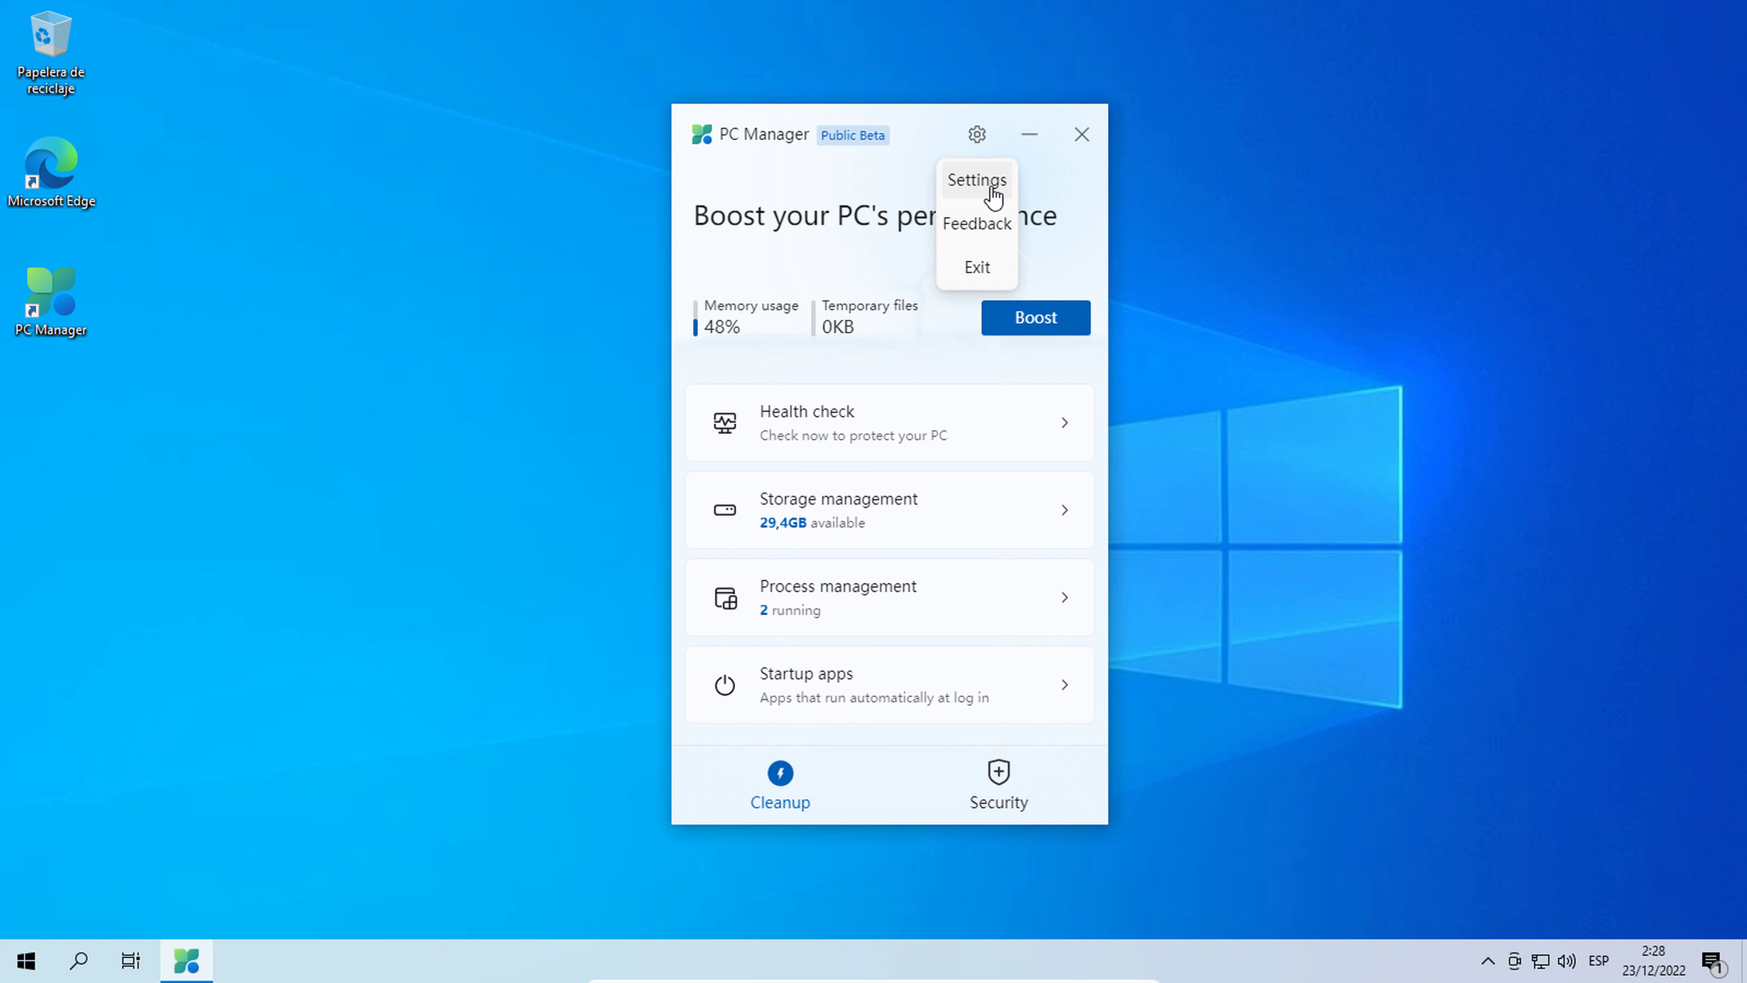
click(990, 187)
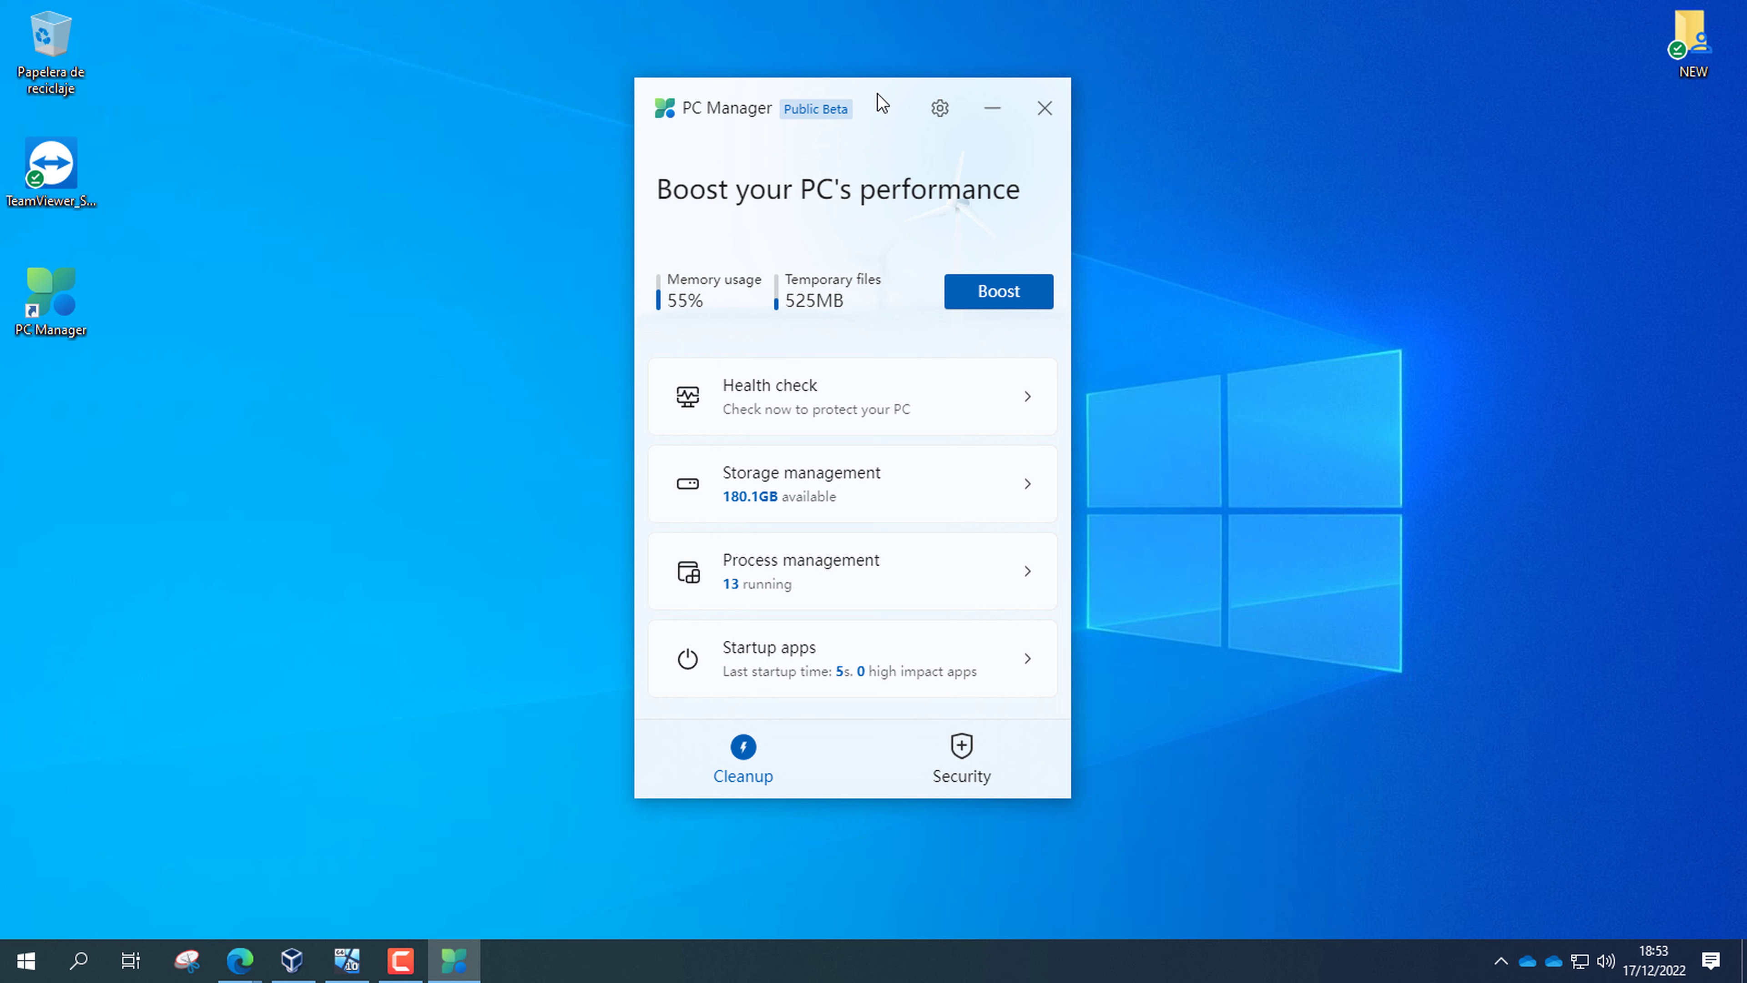
click(1004, 303)
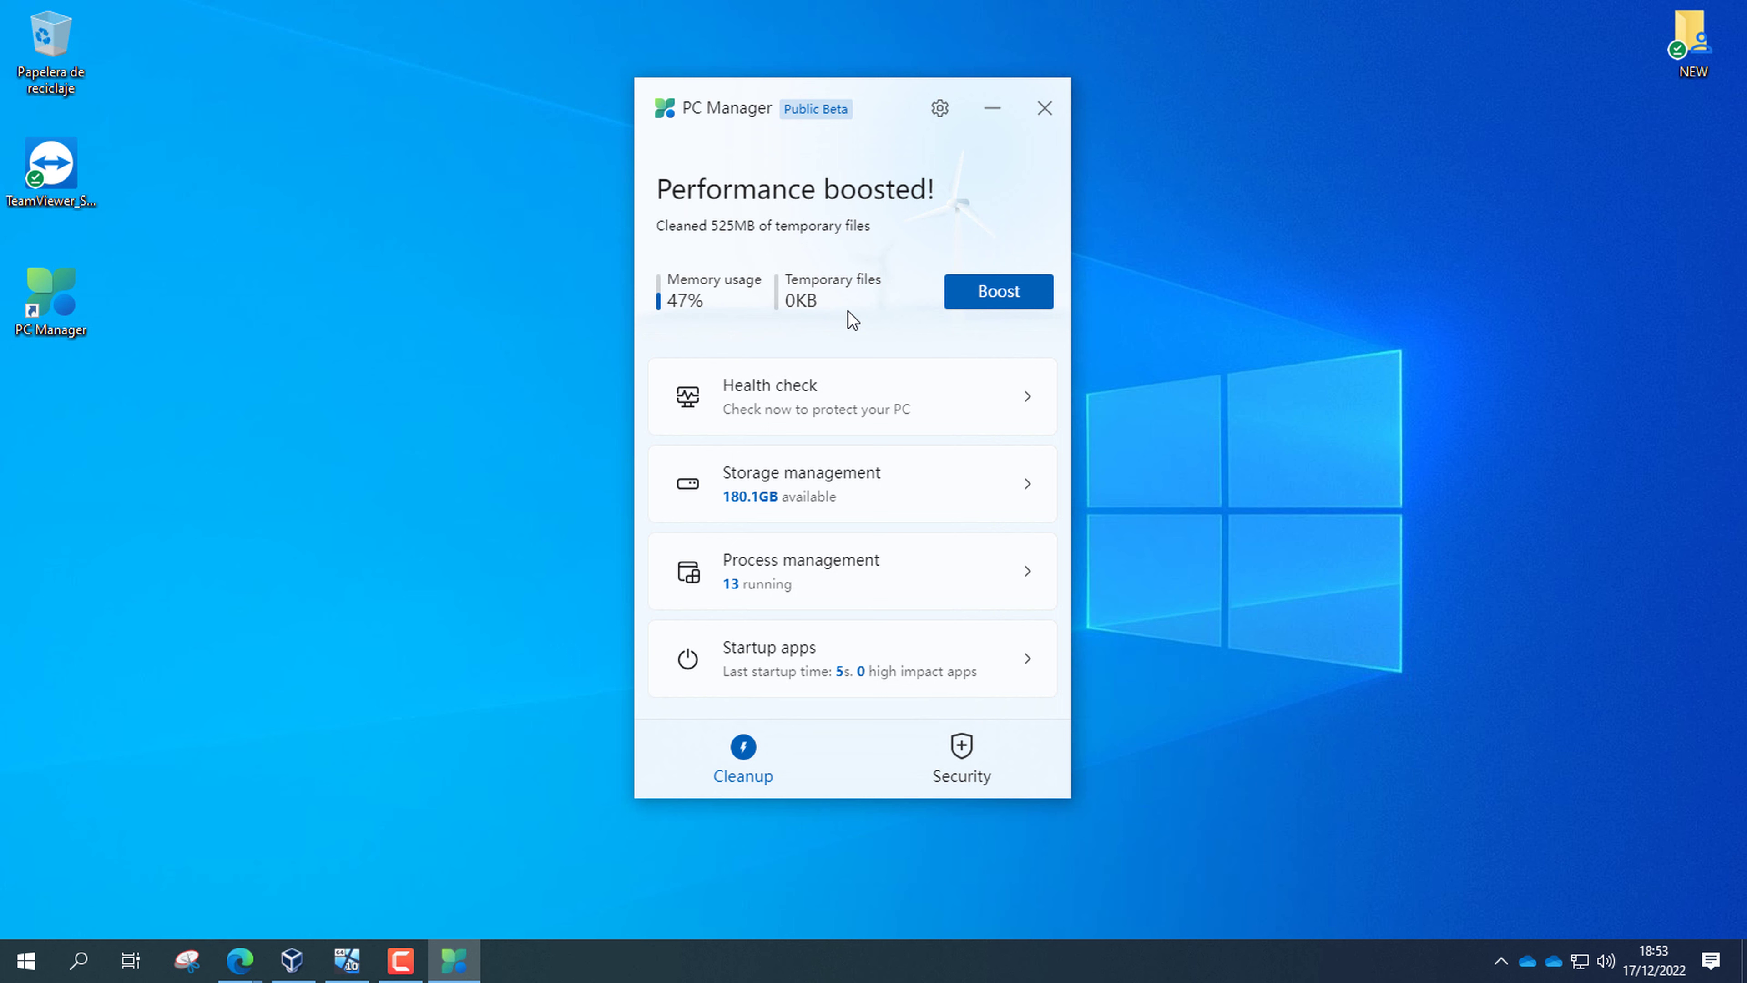
- Run a health check, mark all startup apps for disabling and return to the main page without proceeding
click(943, 412)
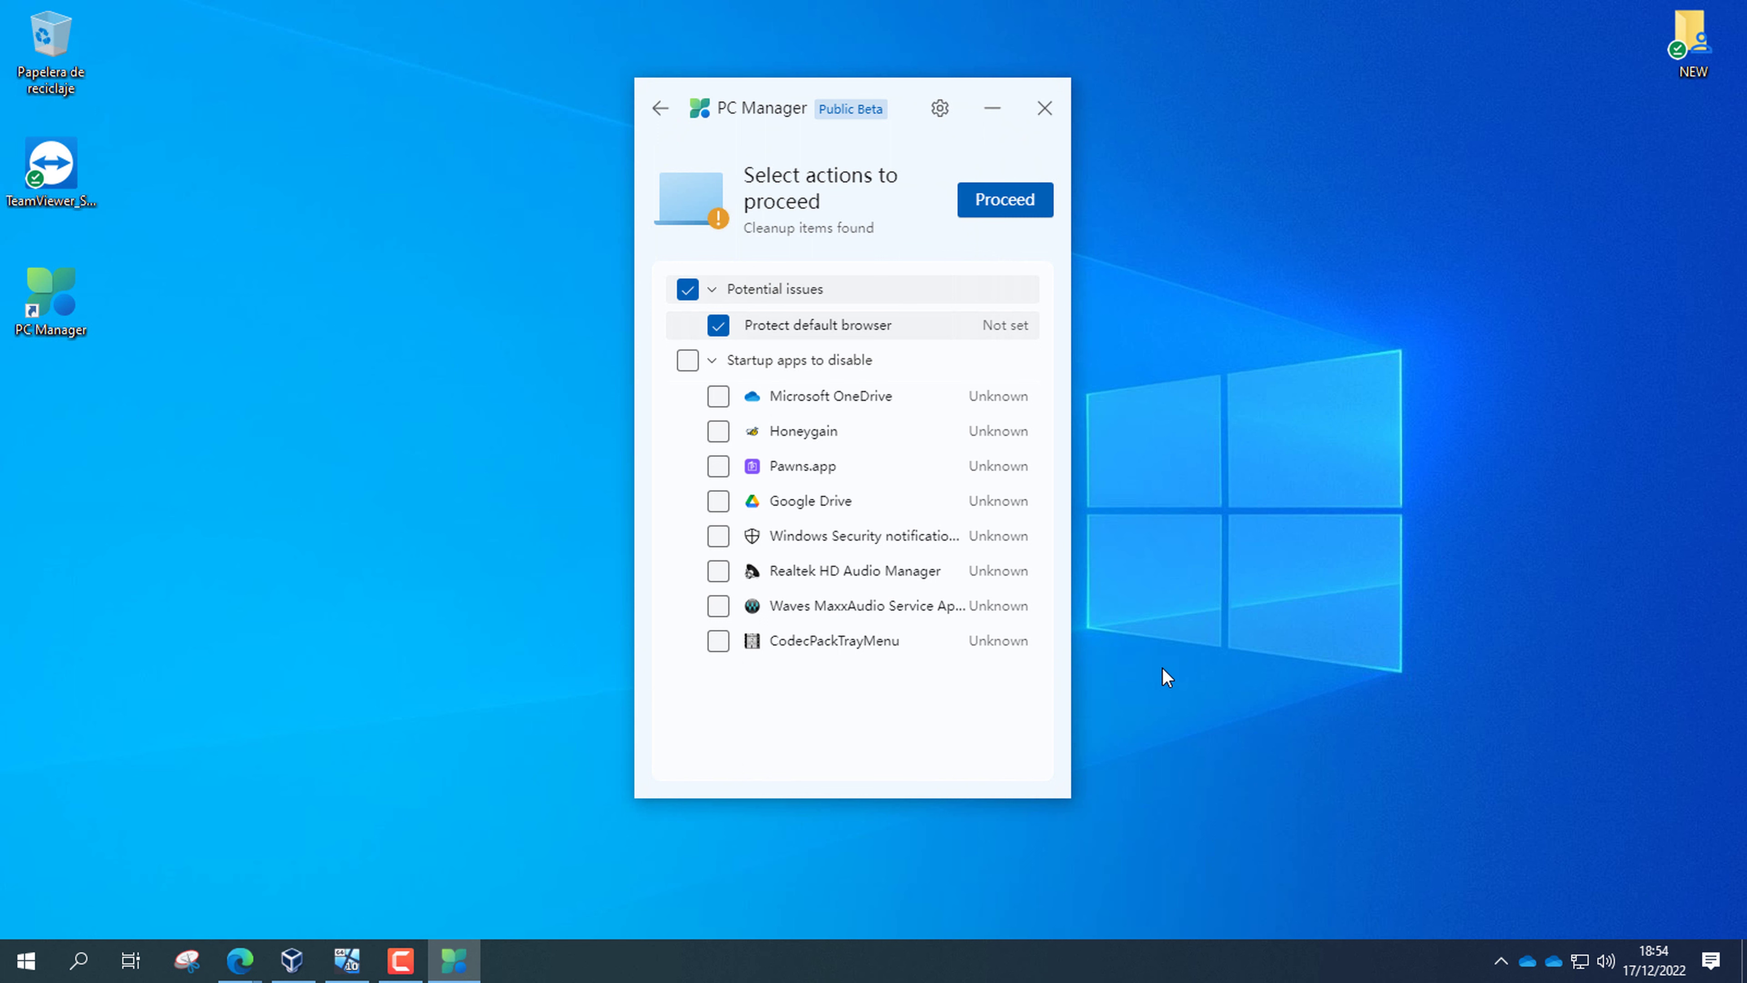
click(684, 367)
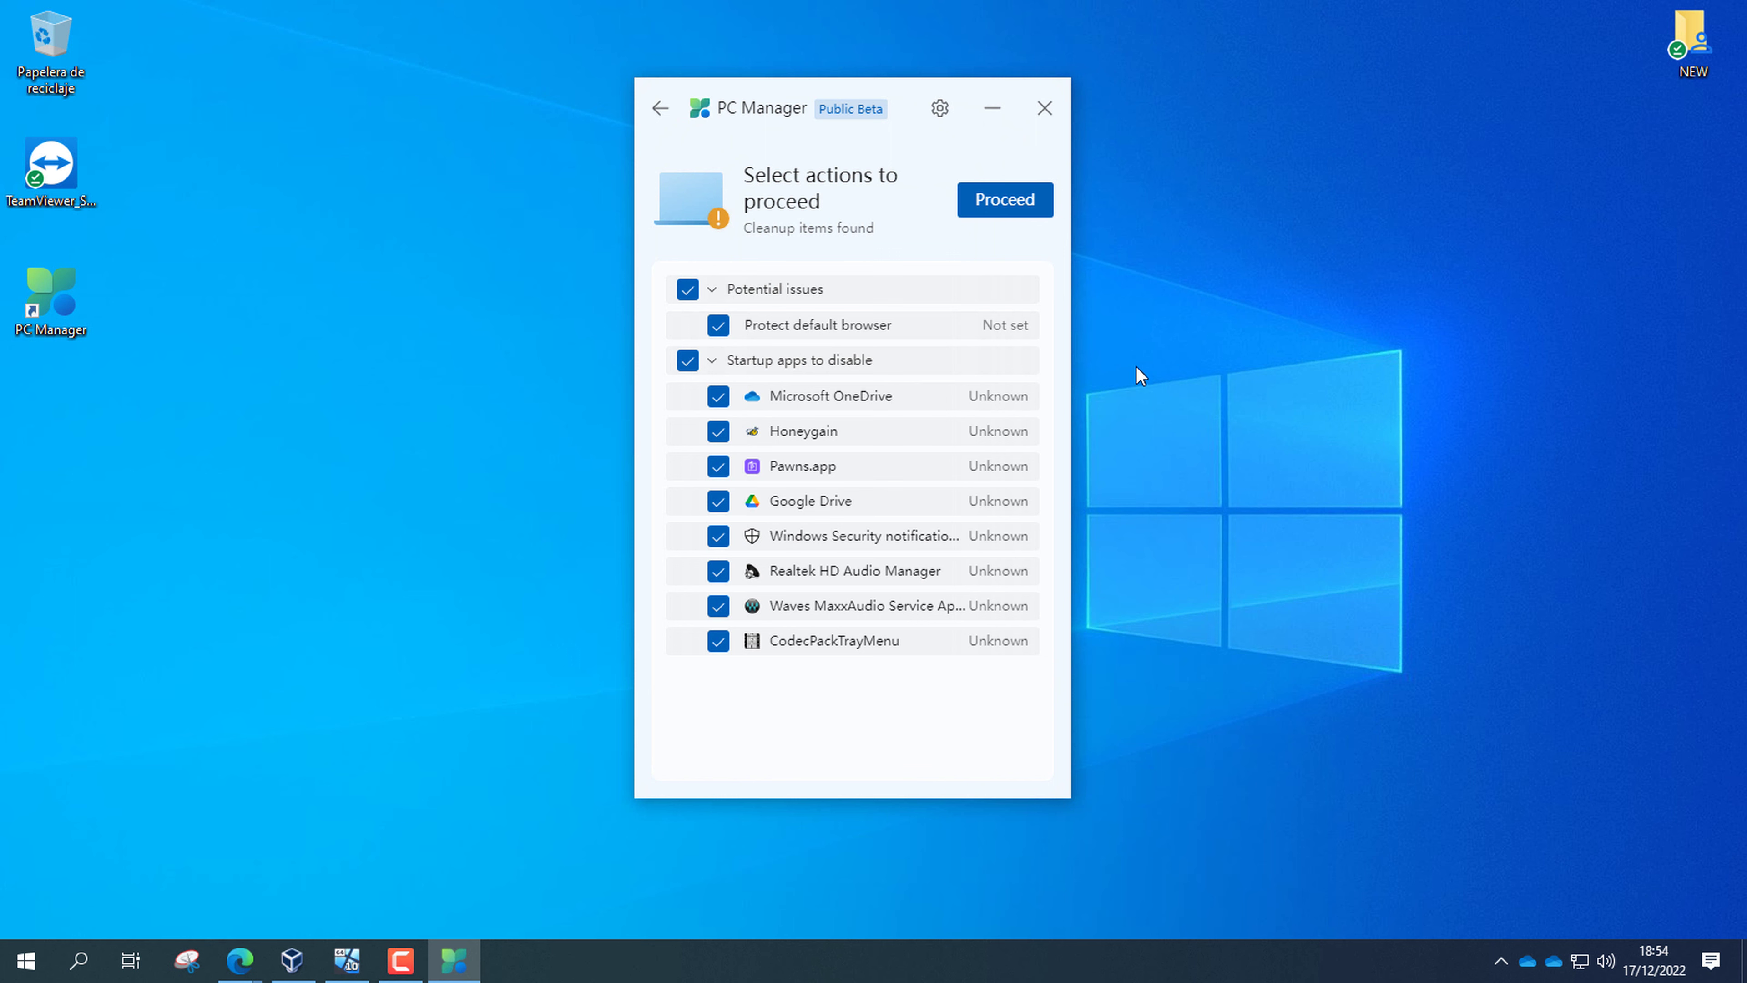
click(659, 111)
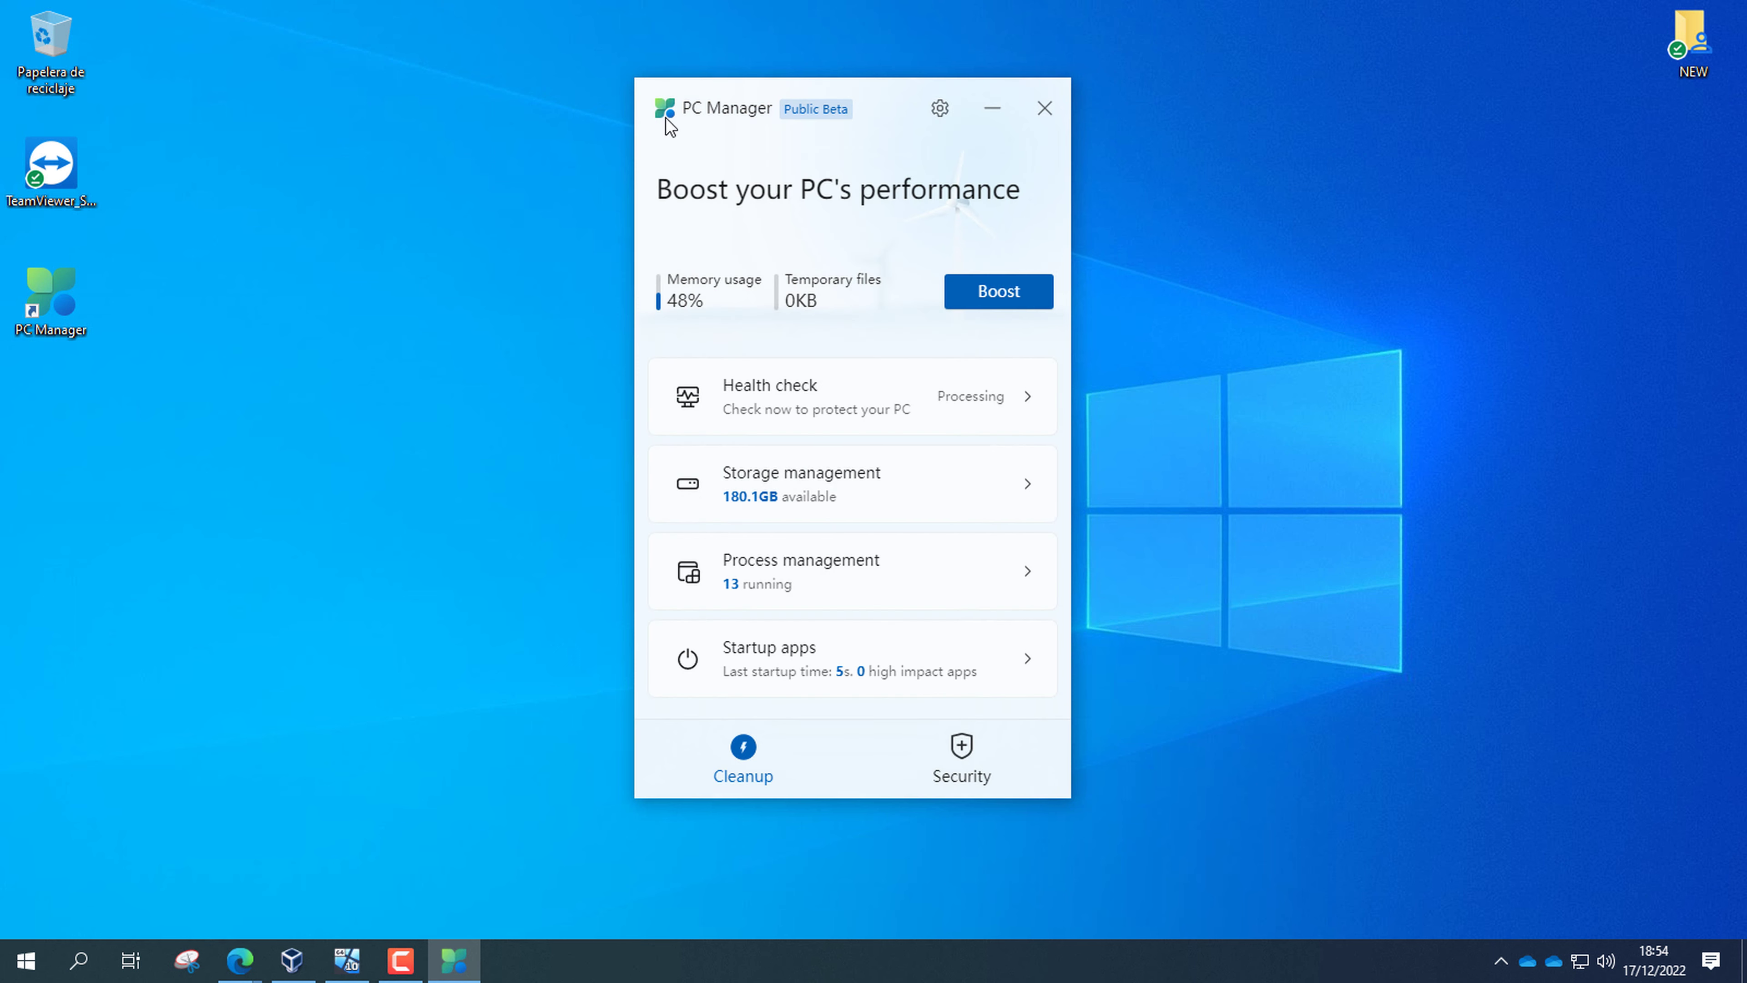
- Run a deep cleanup from Storage management with the preselected system and web cache items, and return to Storage Manager
click(993, 503)
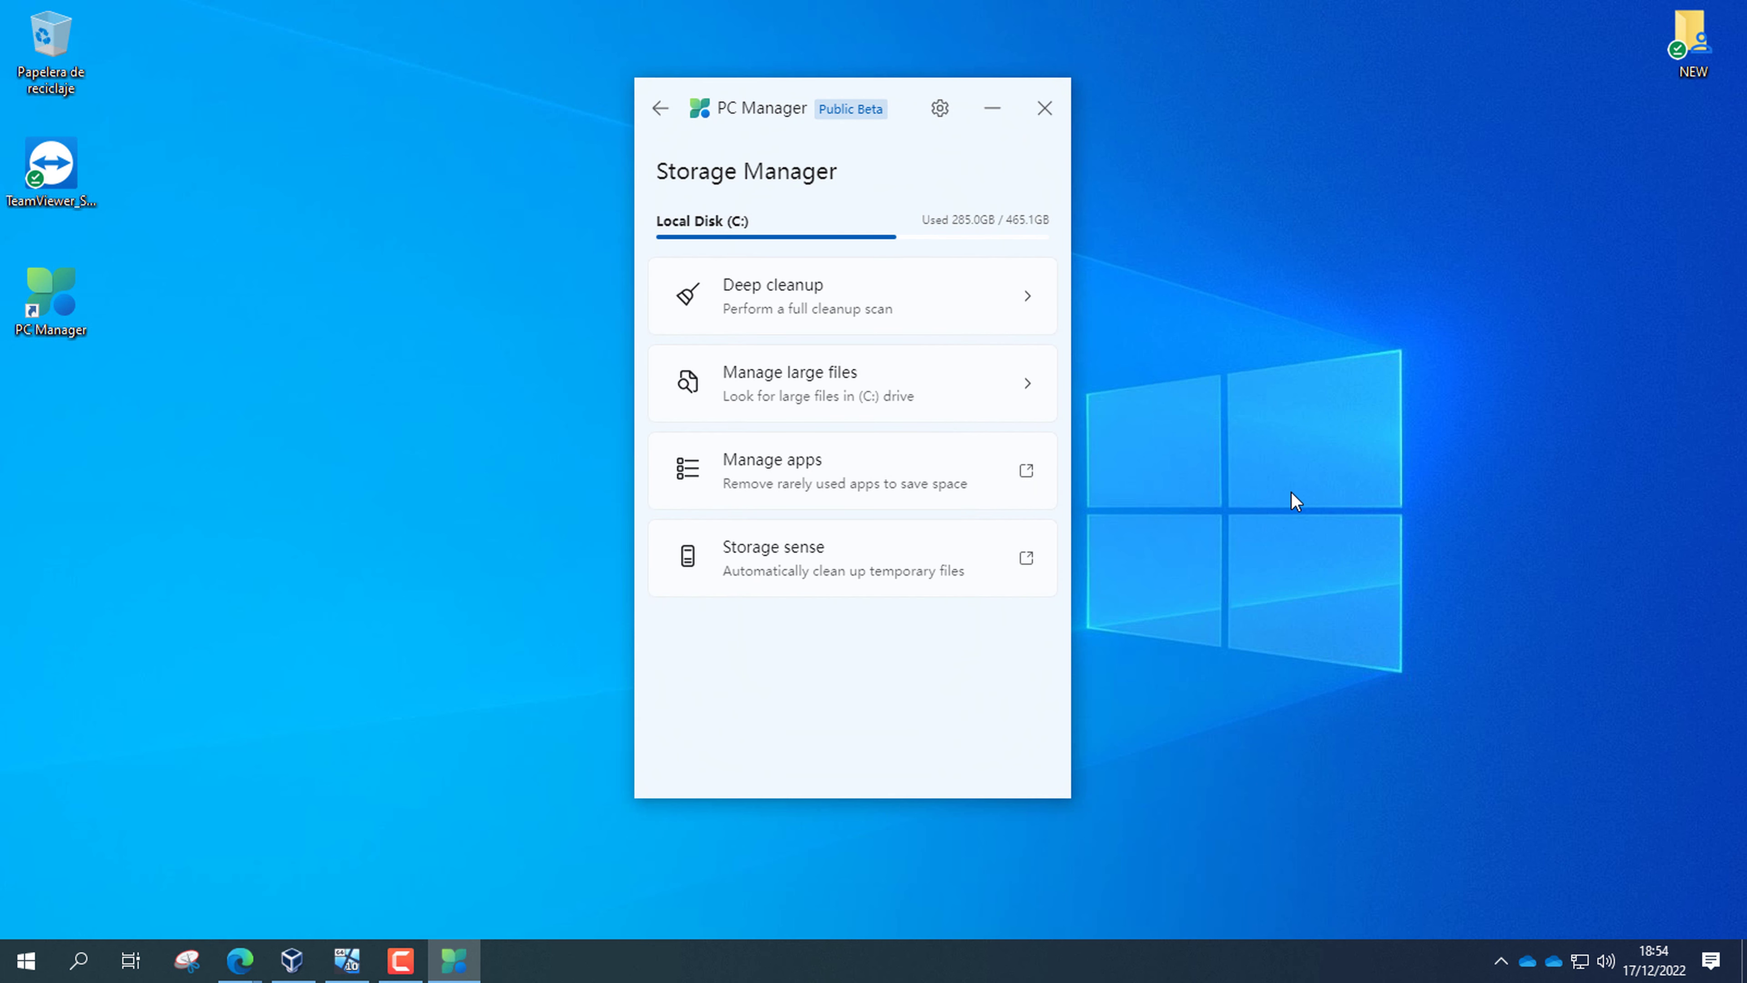
click(1008, 316)
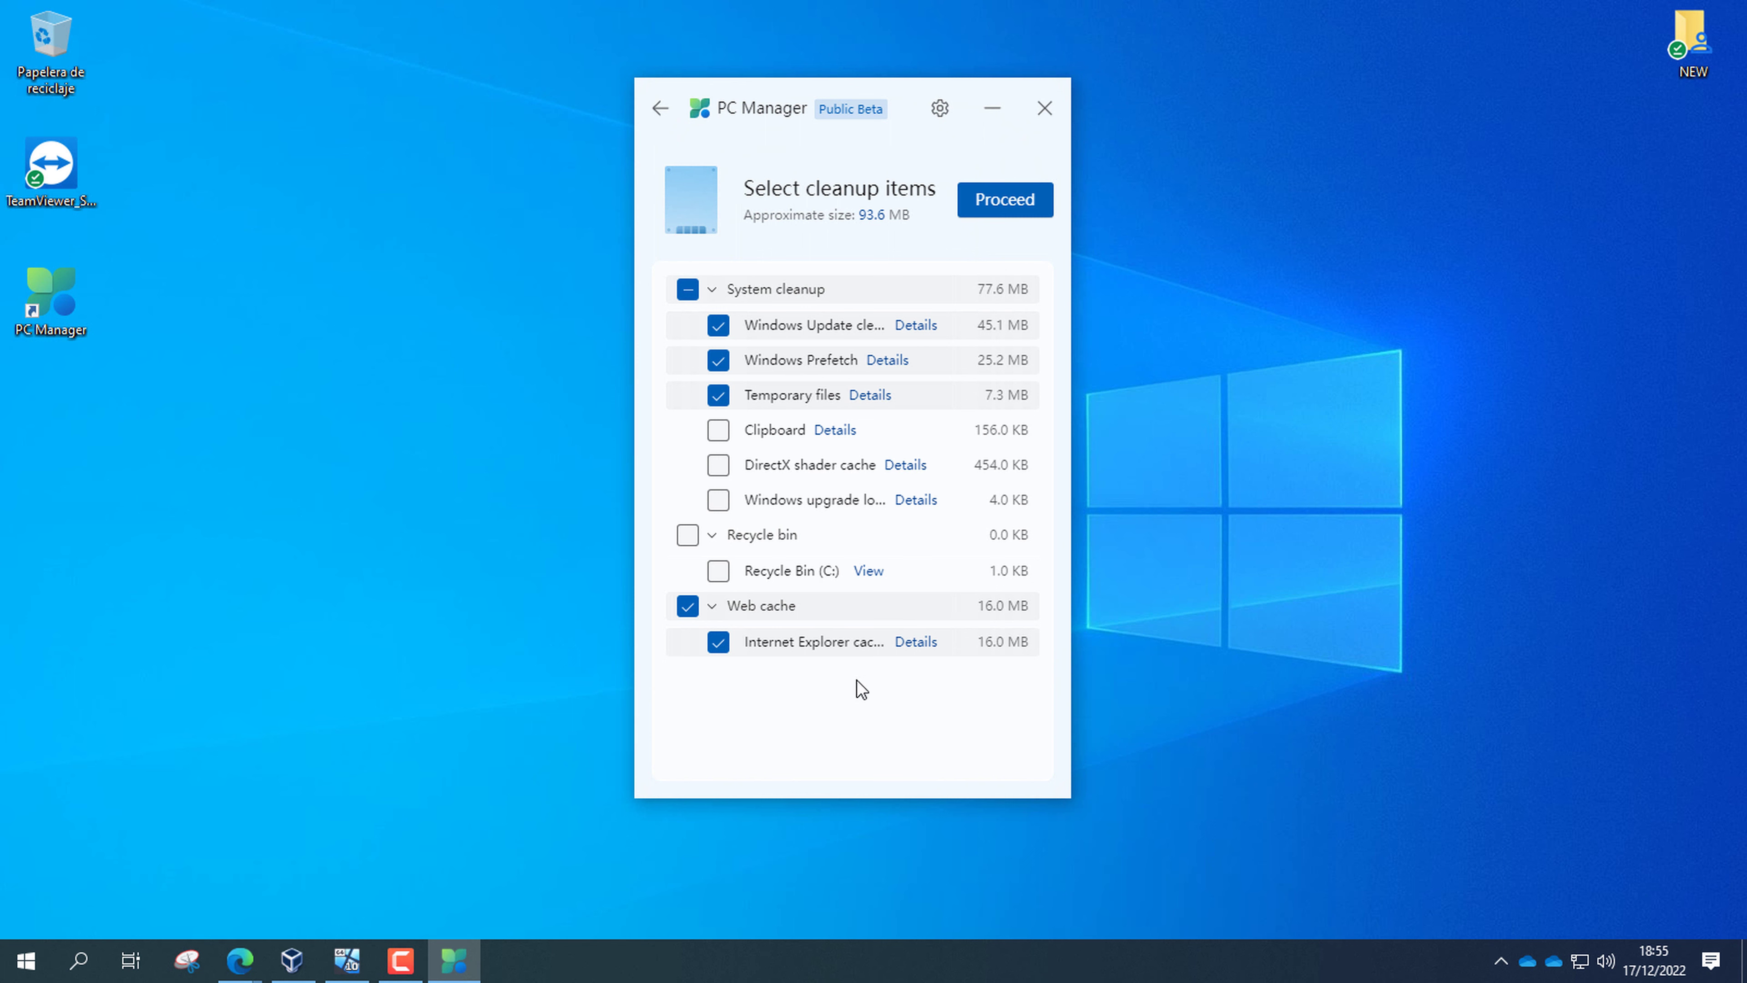
click(1006, 211)
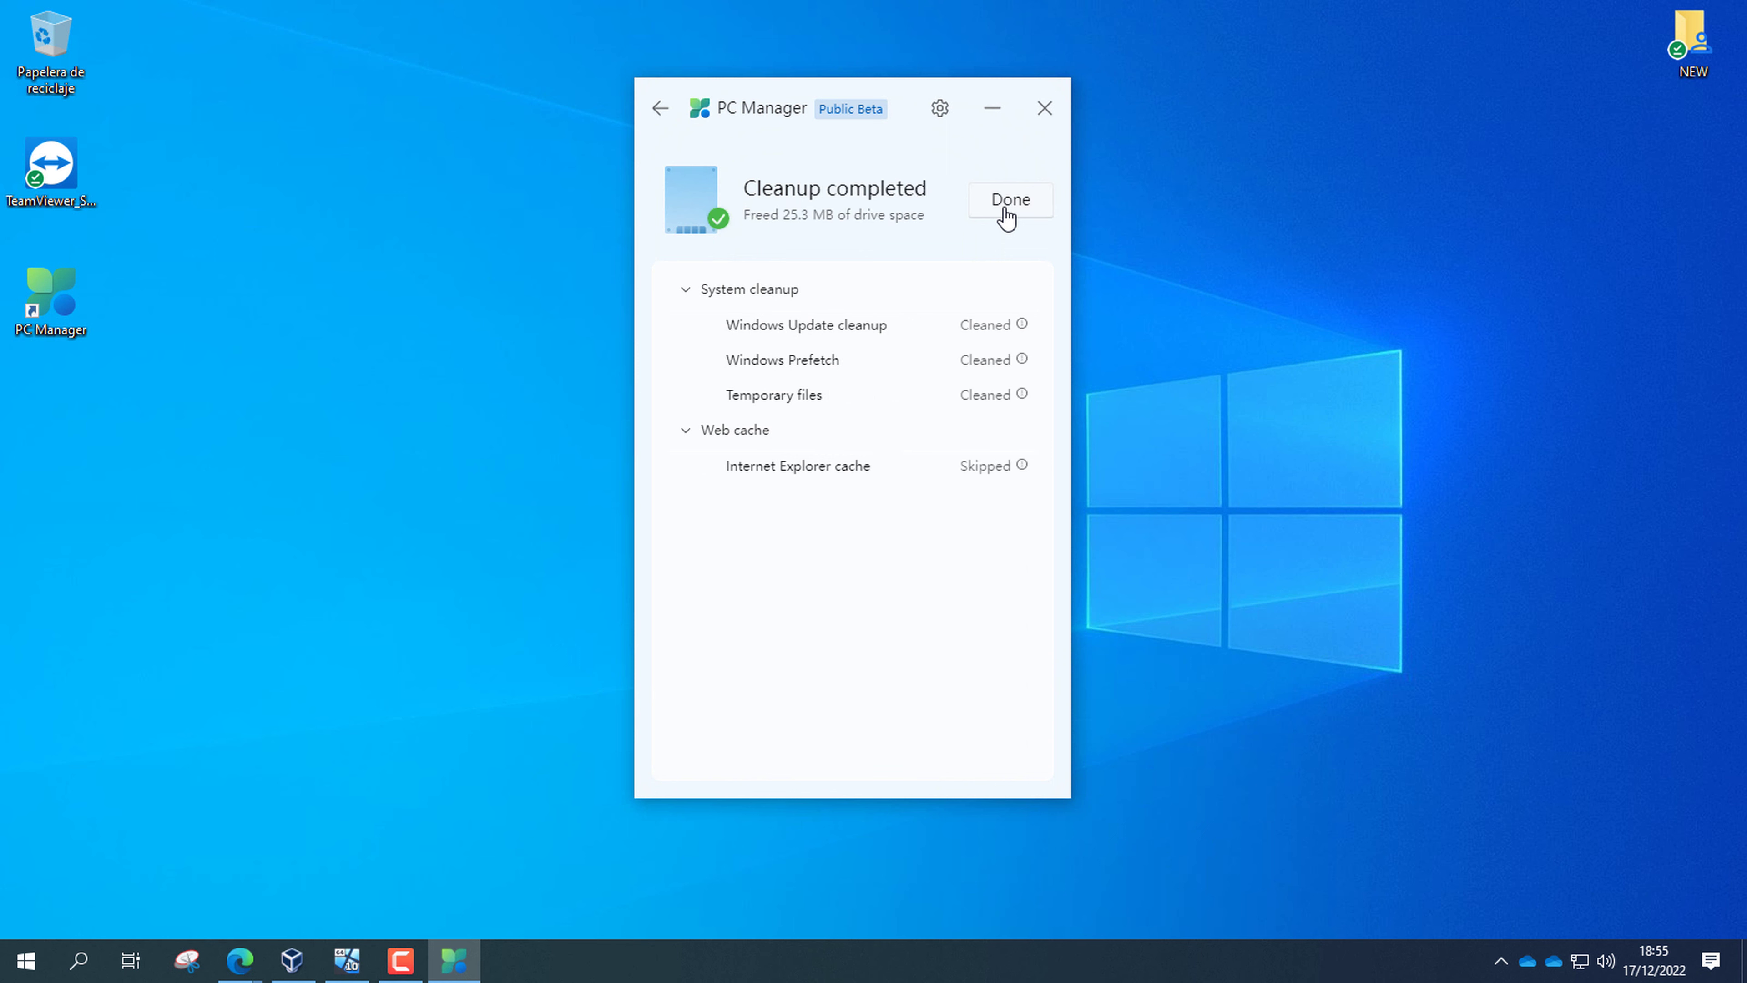
click(657, 109)
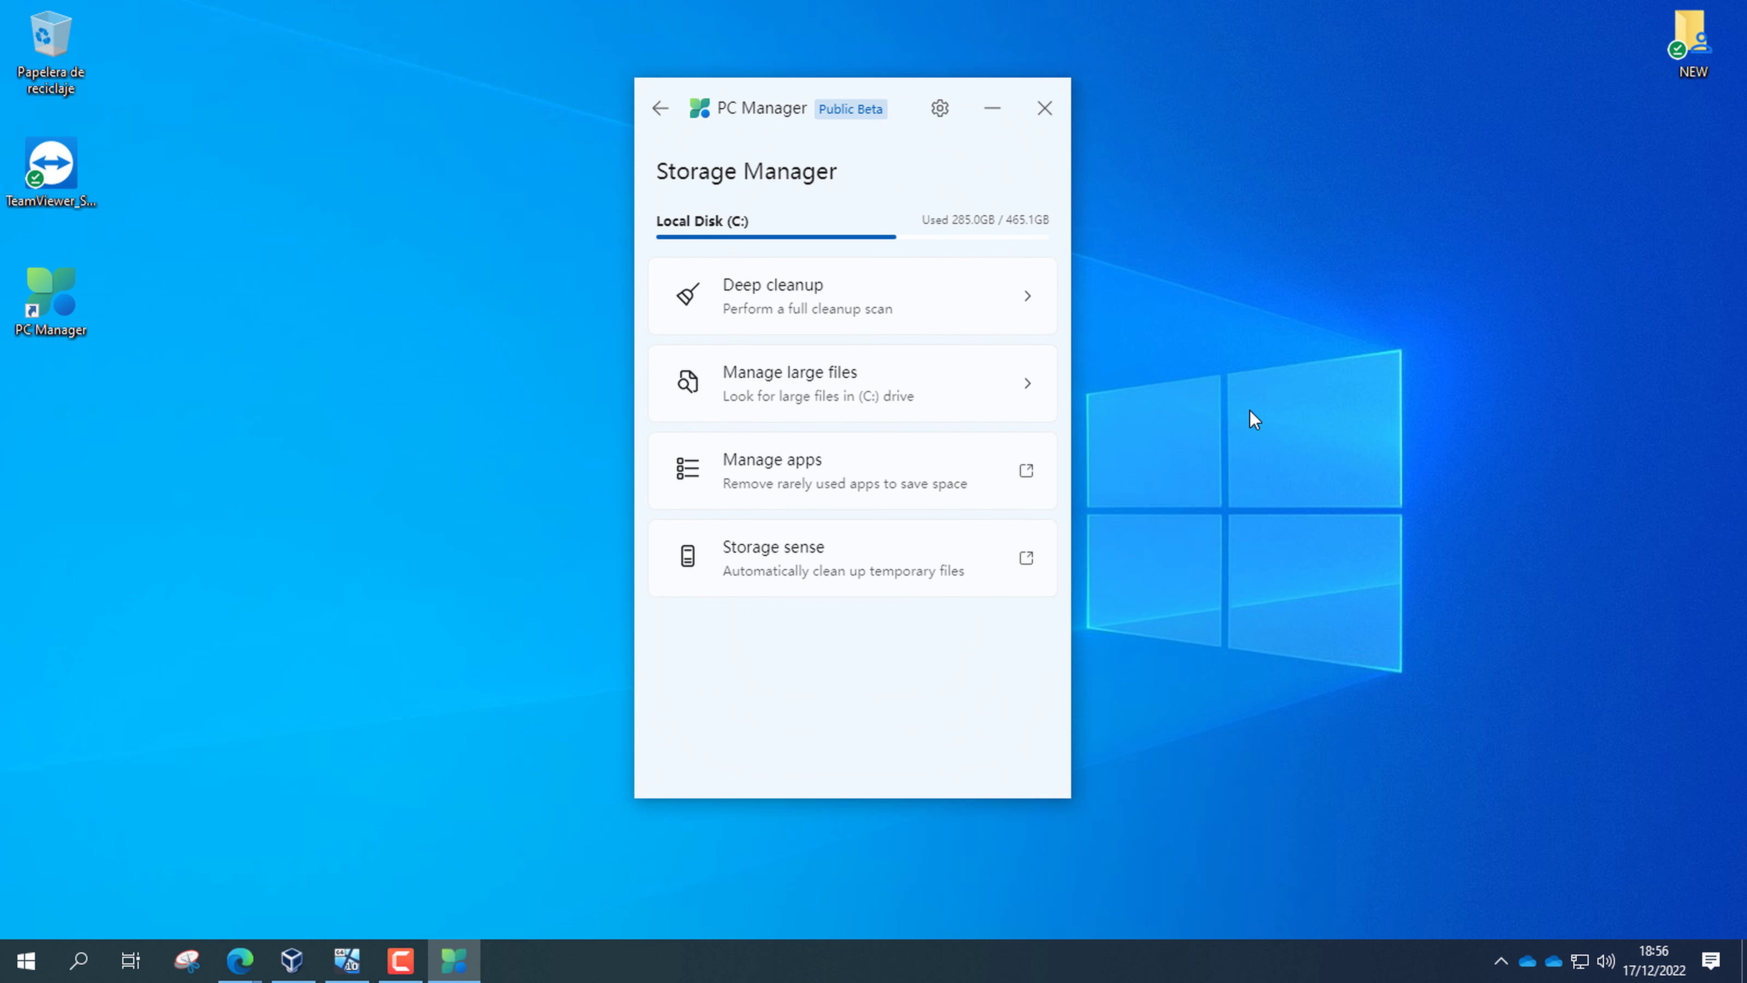
- Find files of all types larger than 1 GB on drive C and view them in File Explorer
click(850, 403)
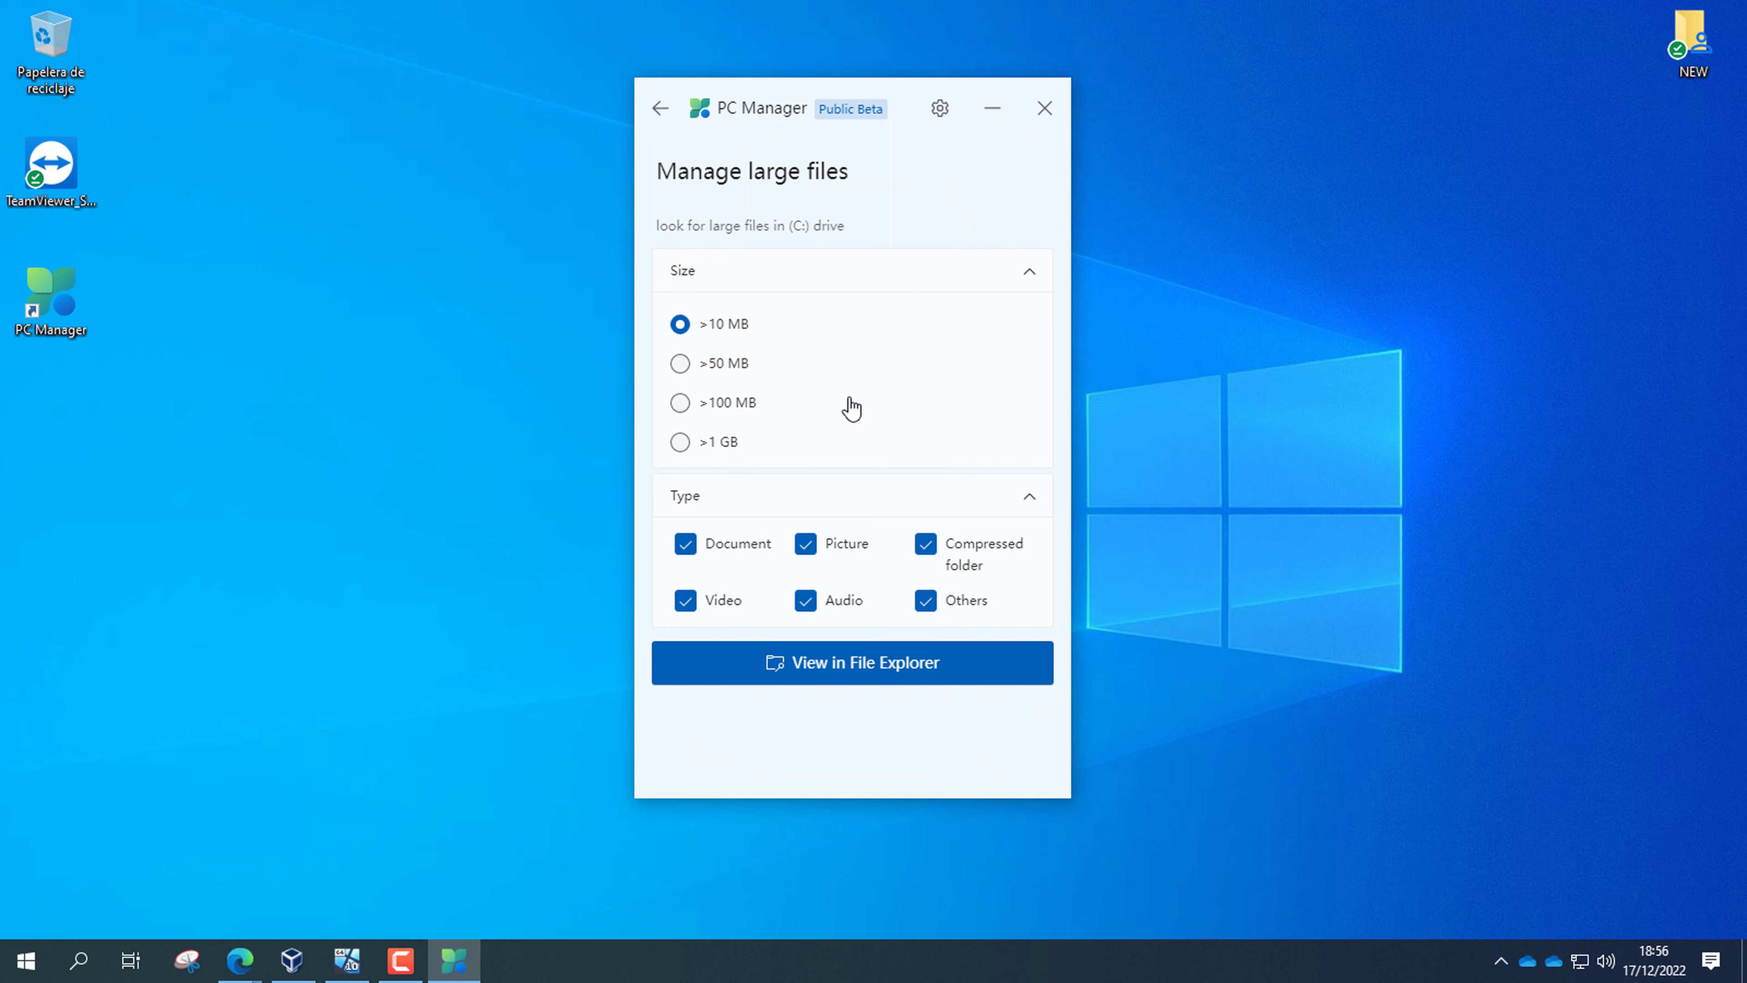
click(679, 442)
click(958, 681)
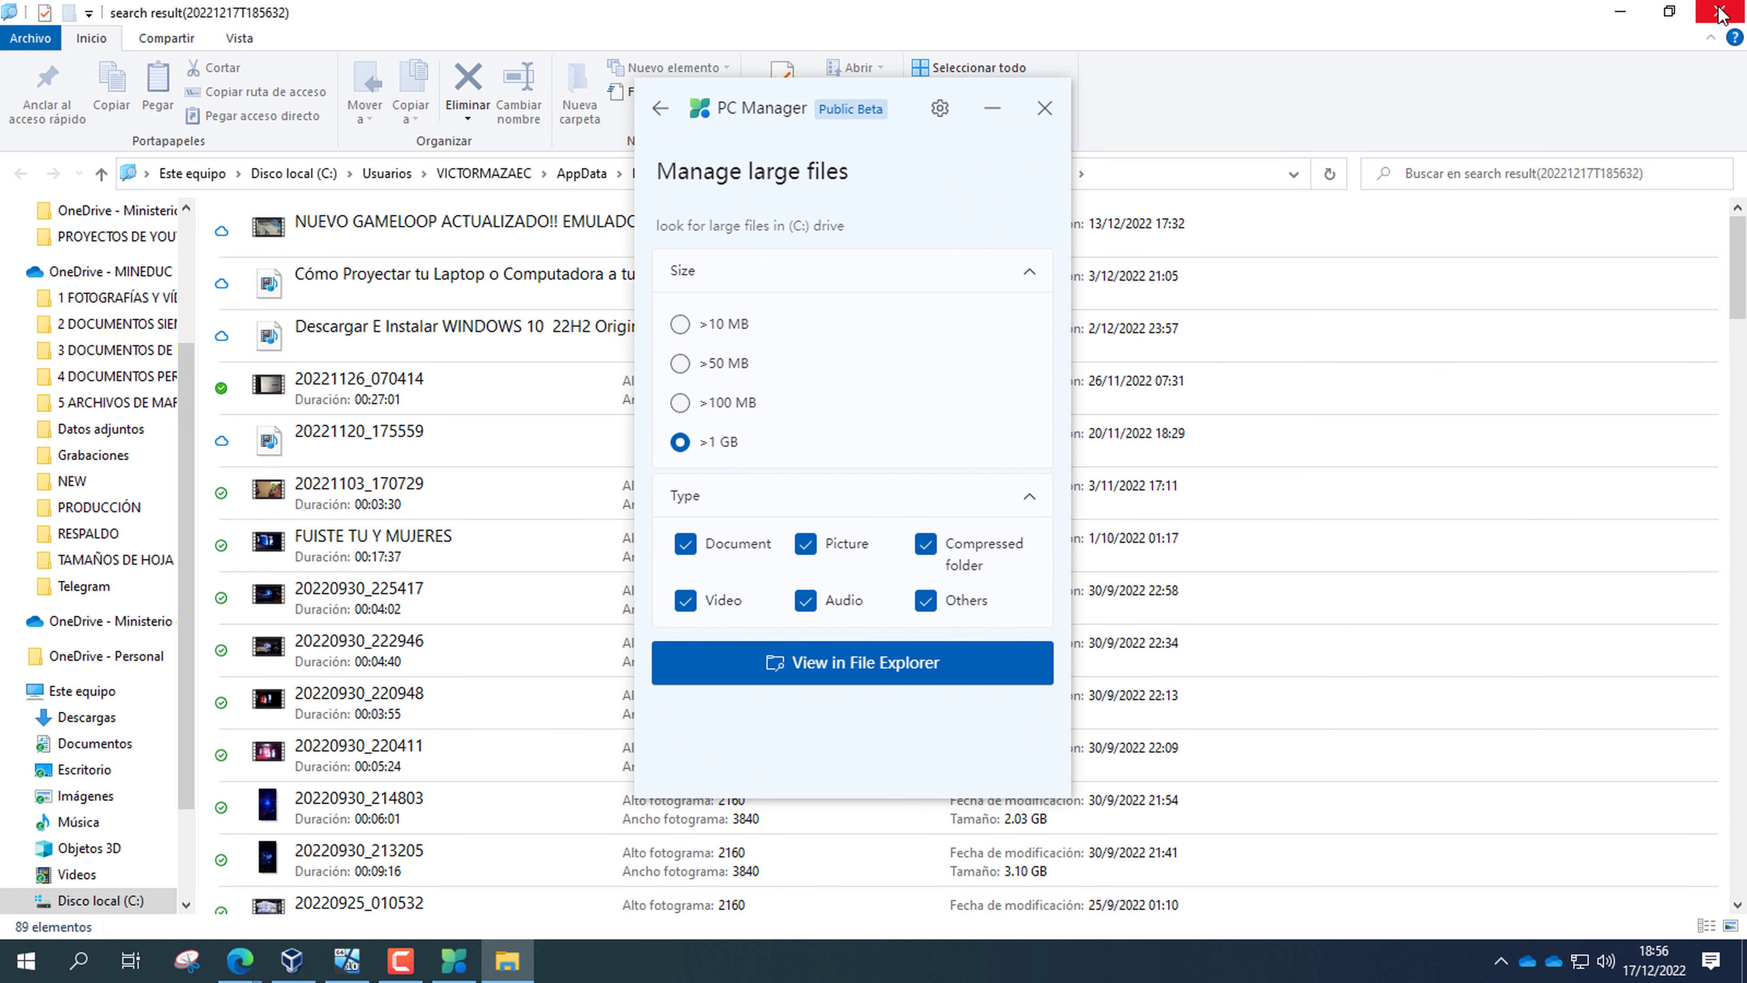
click(992, 108)
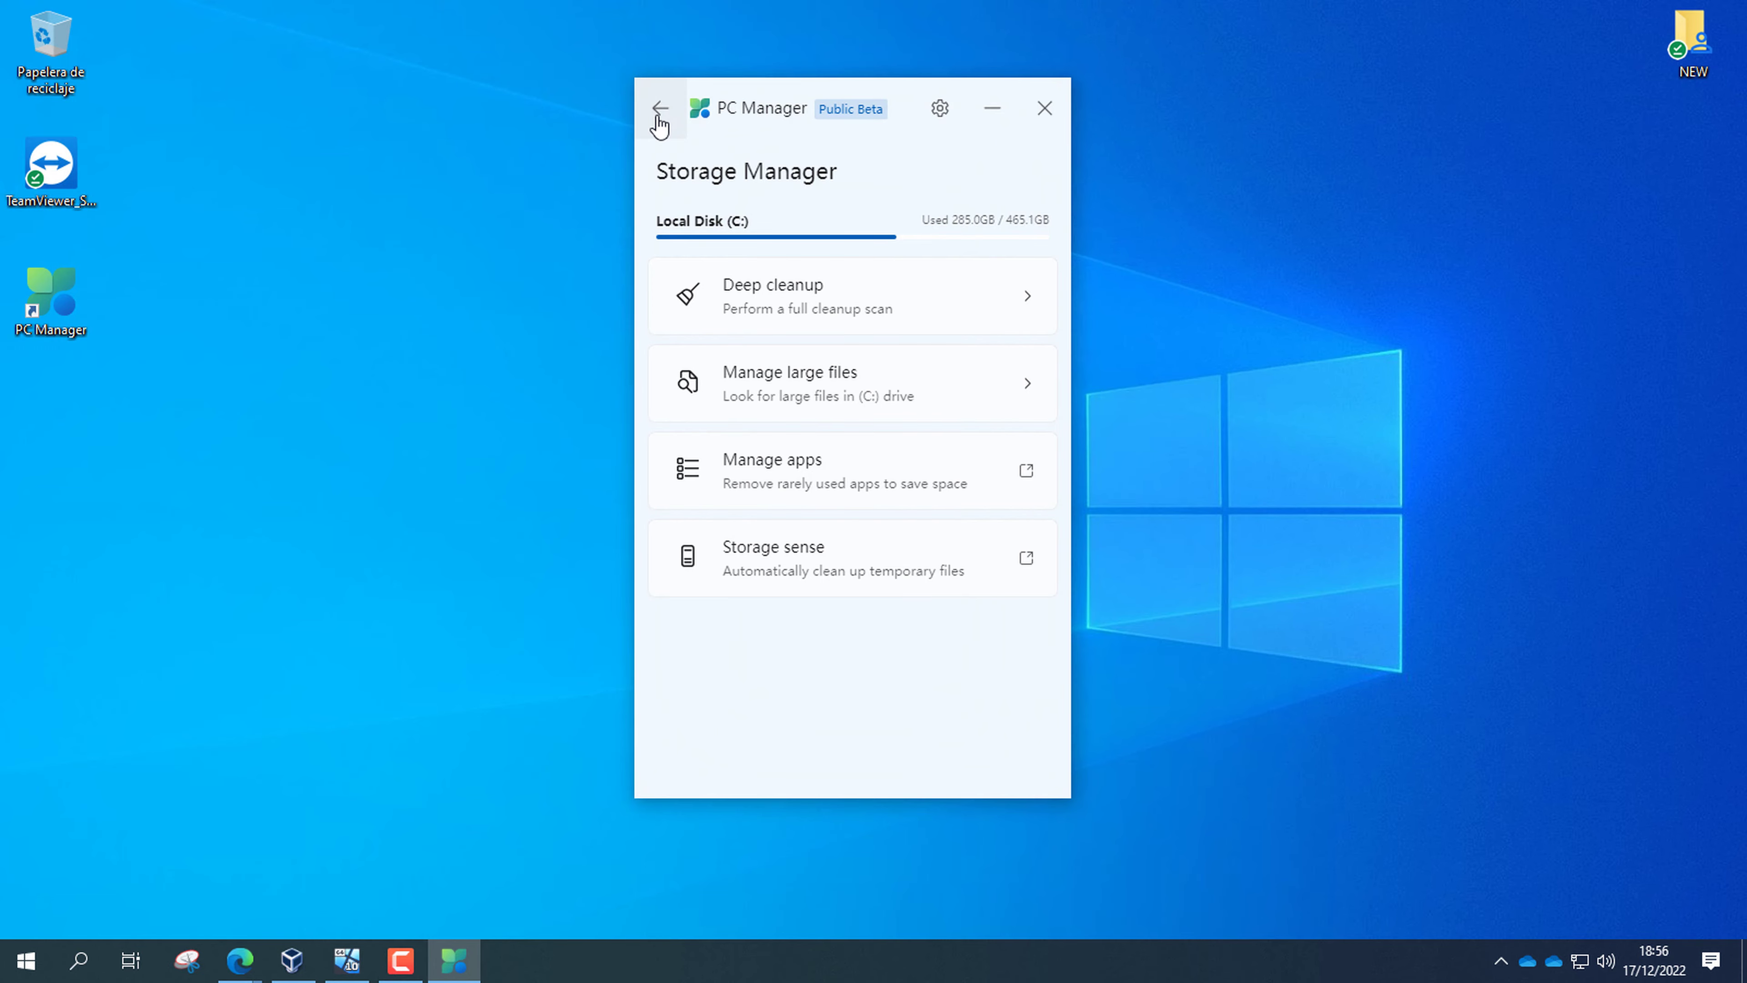
- Open Manage apps from Storage Manager and look through the full list of installed applications
click(860, 481)
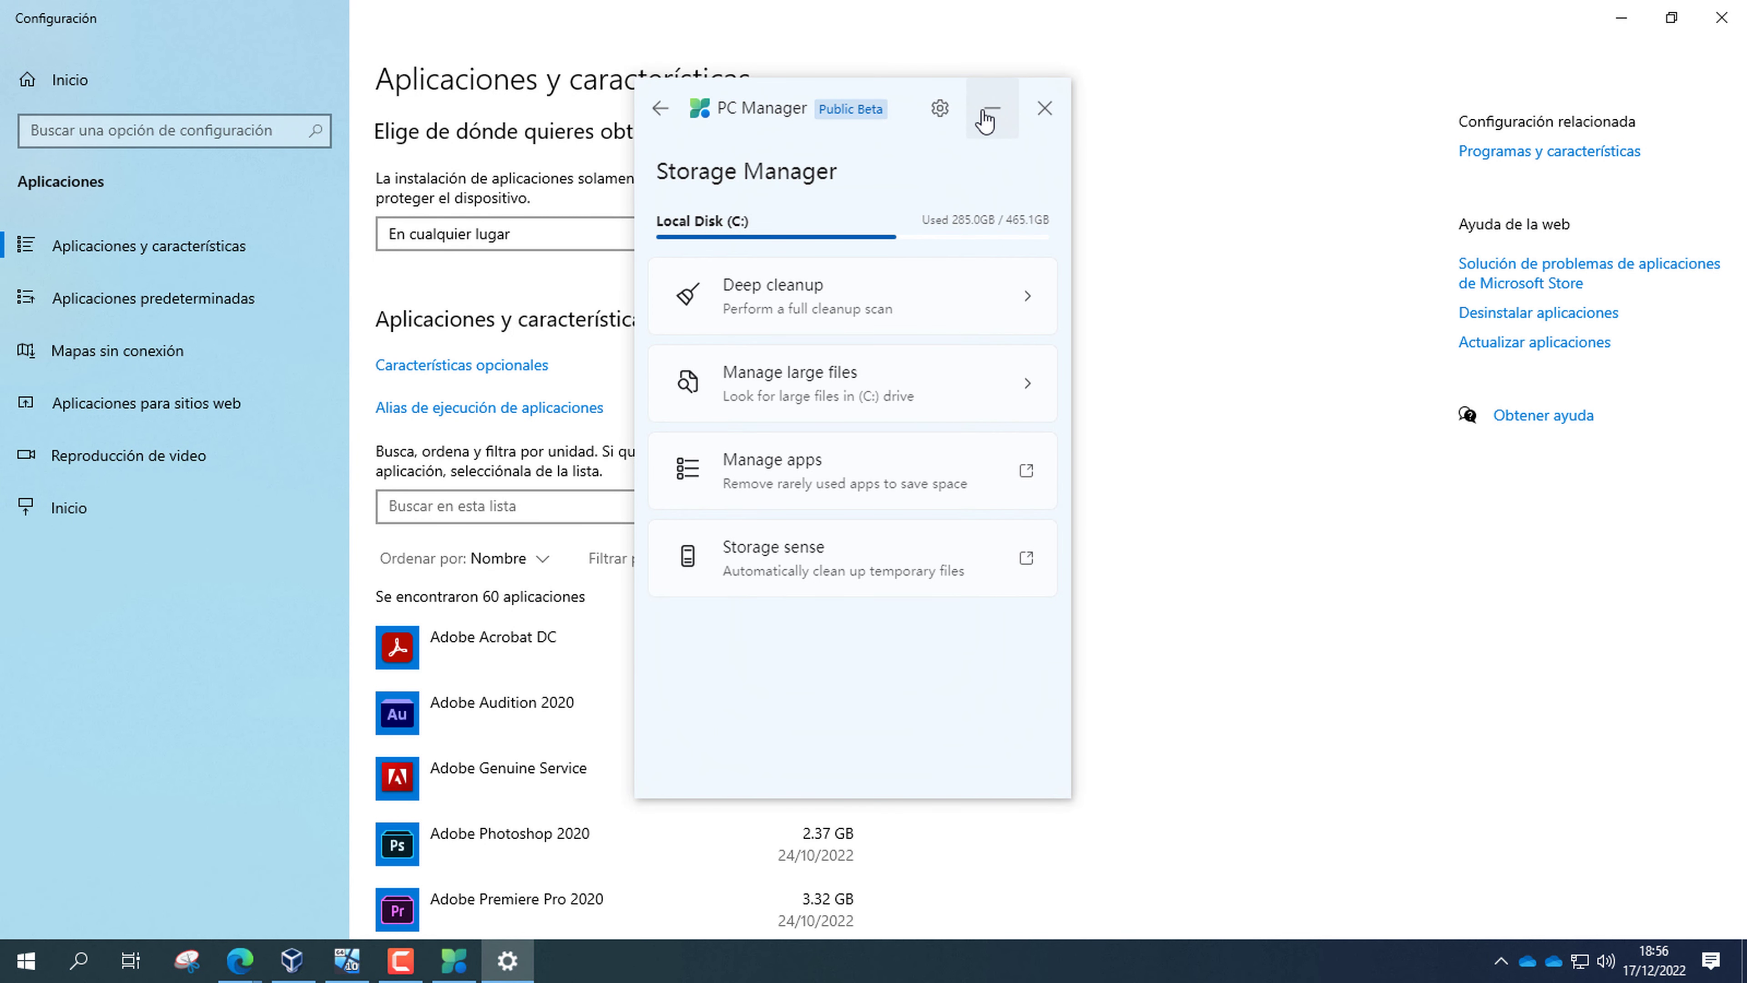
click(990, 110)
scroll(1740, 256, down, 5)
drag(1744, 260, 1745, 354)
drag(1743, 385, 1743, 881)
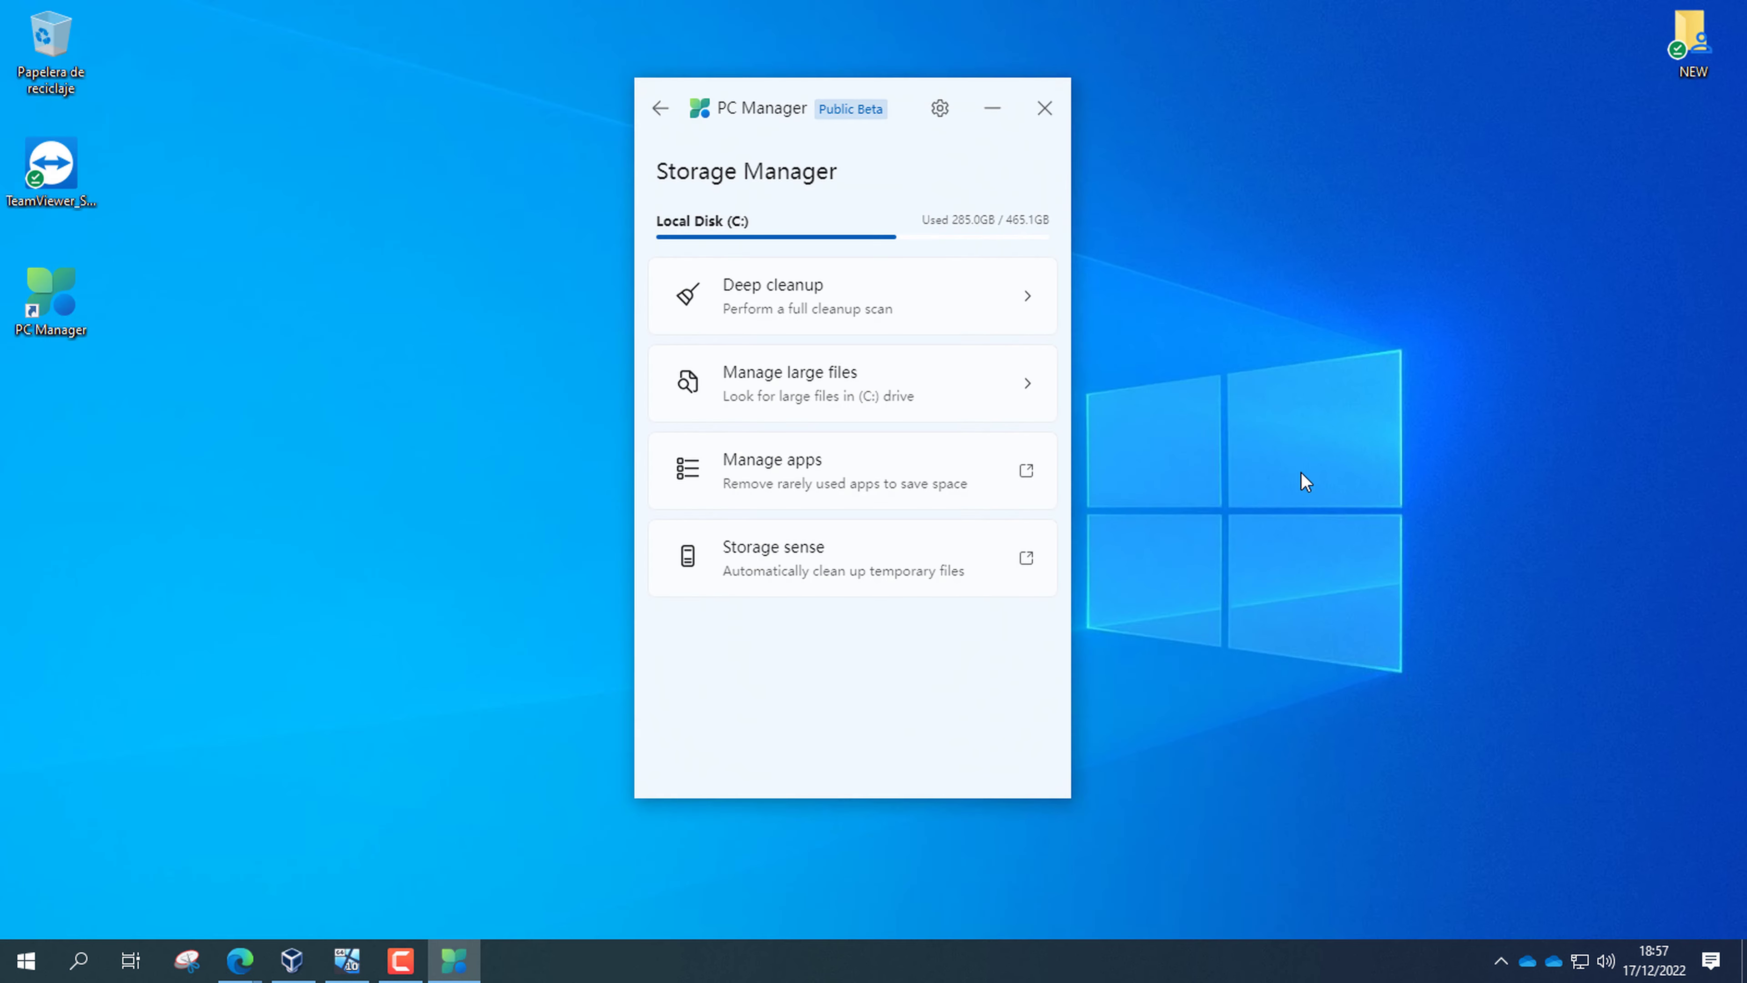
- Open the Storage sense settings, move PC Manager out of the way and switch on Sensor de almacenamiento
click(855, 590)
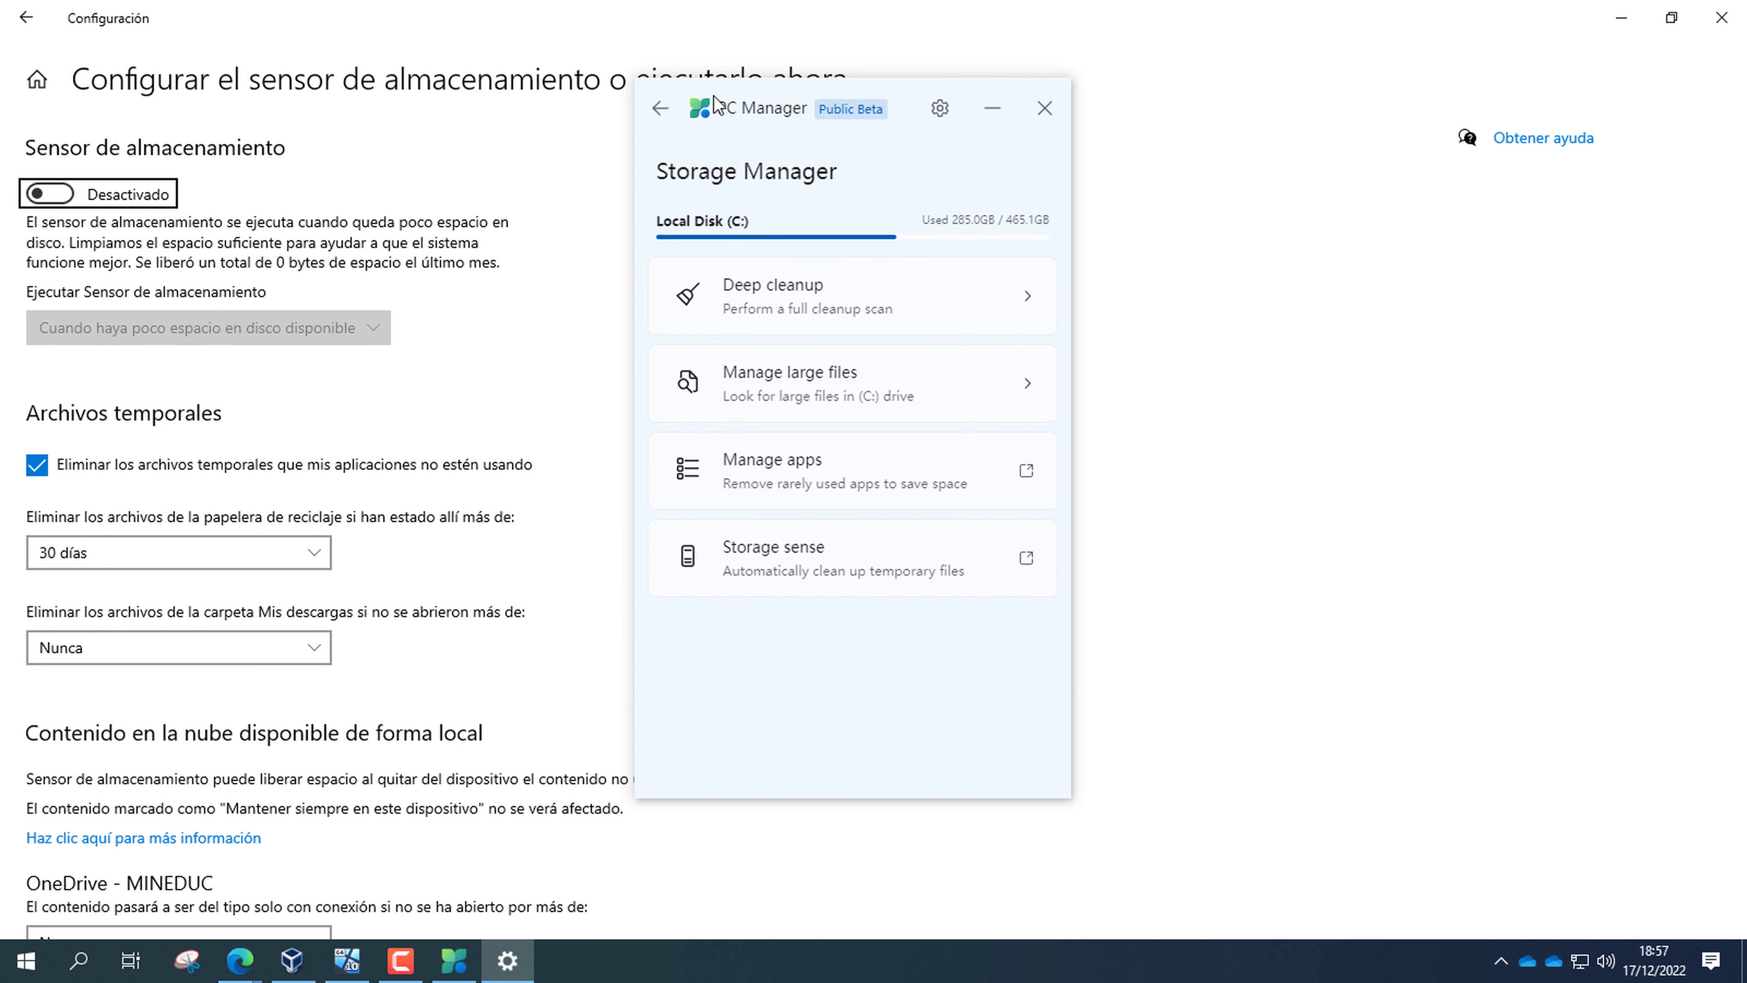
drag(689, 96, 1149, 178)
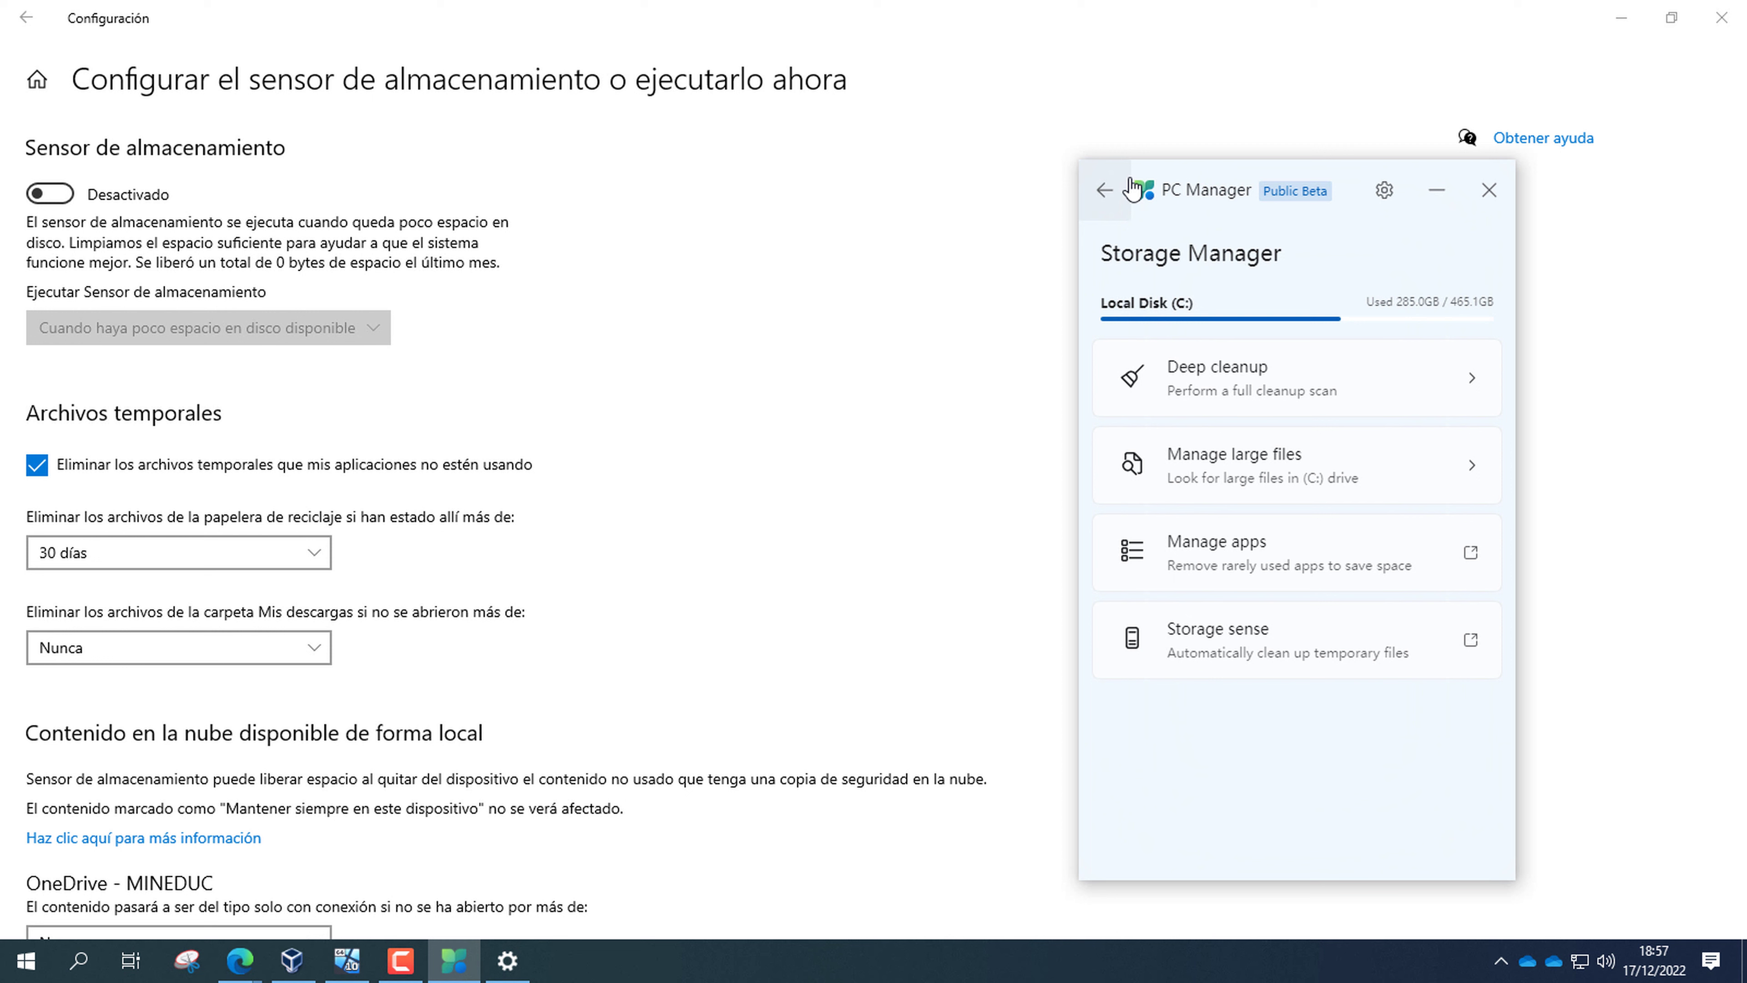
click(57, 199)
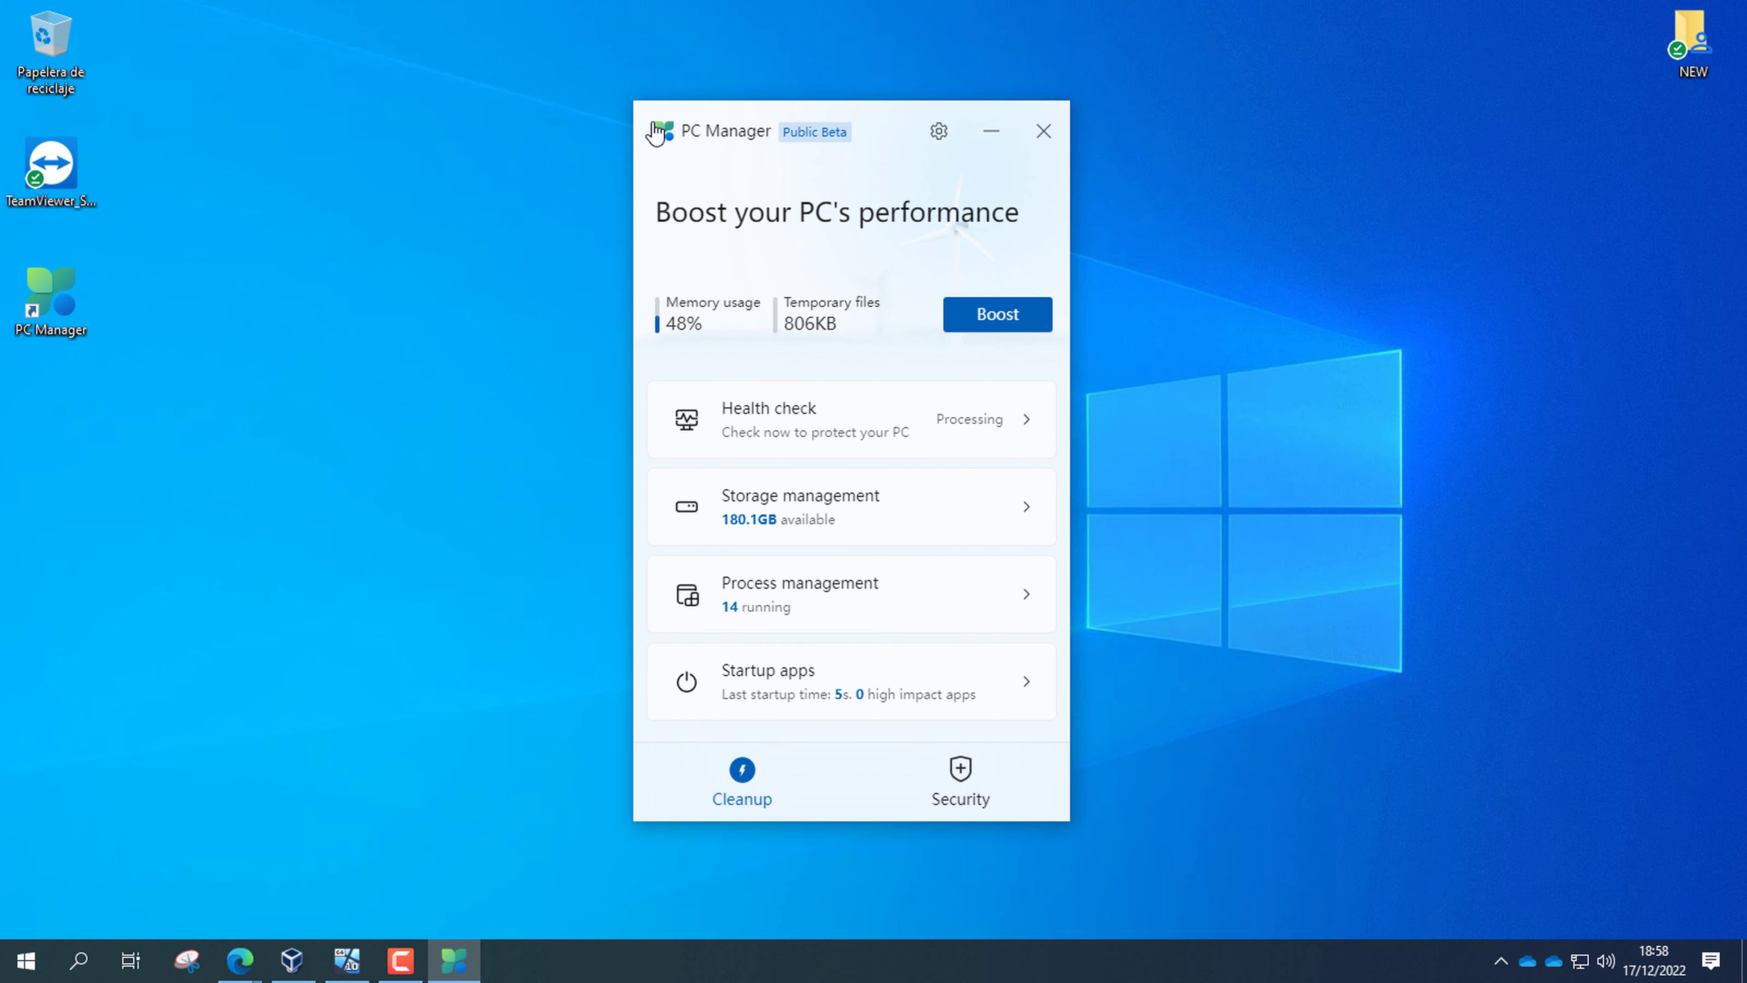
- Examine the running processes and their memory usage in Process management, and return to the main page
click(798, 593)
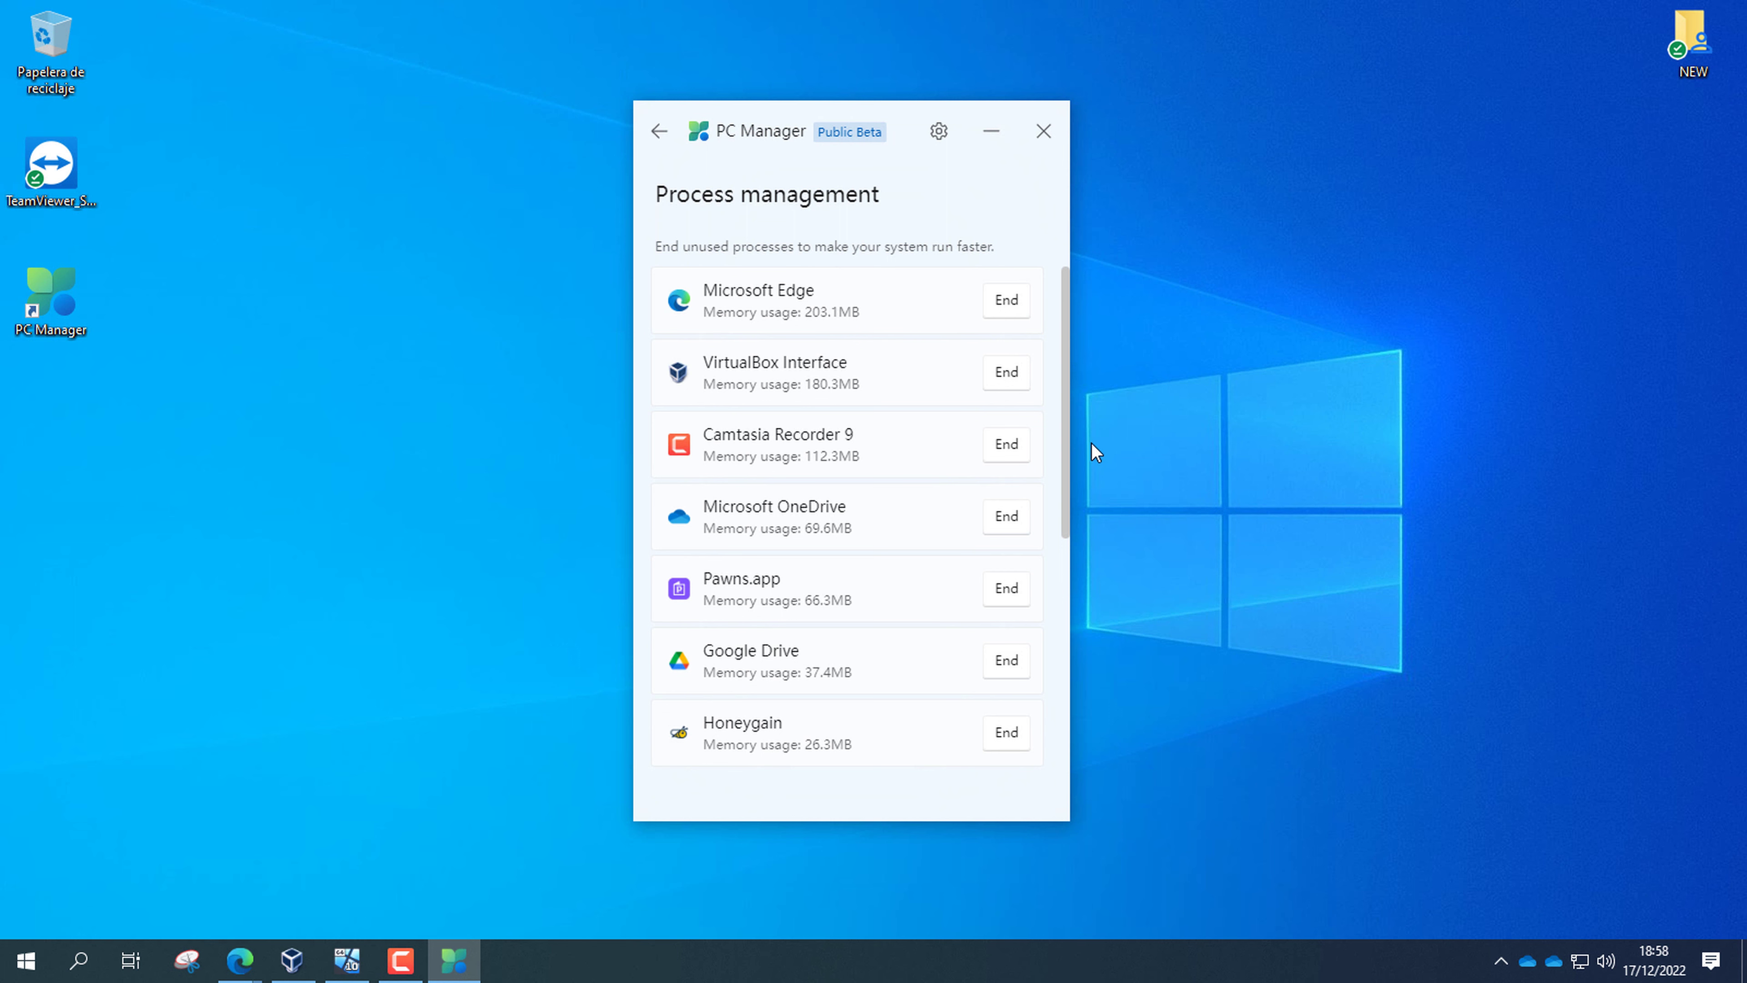
drag(1067, 421, 1088, 697)
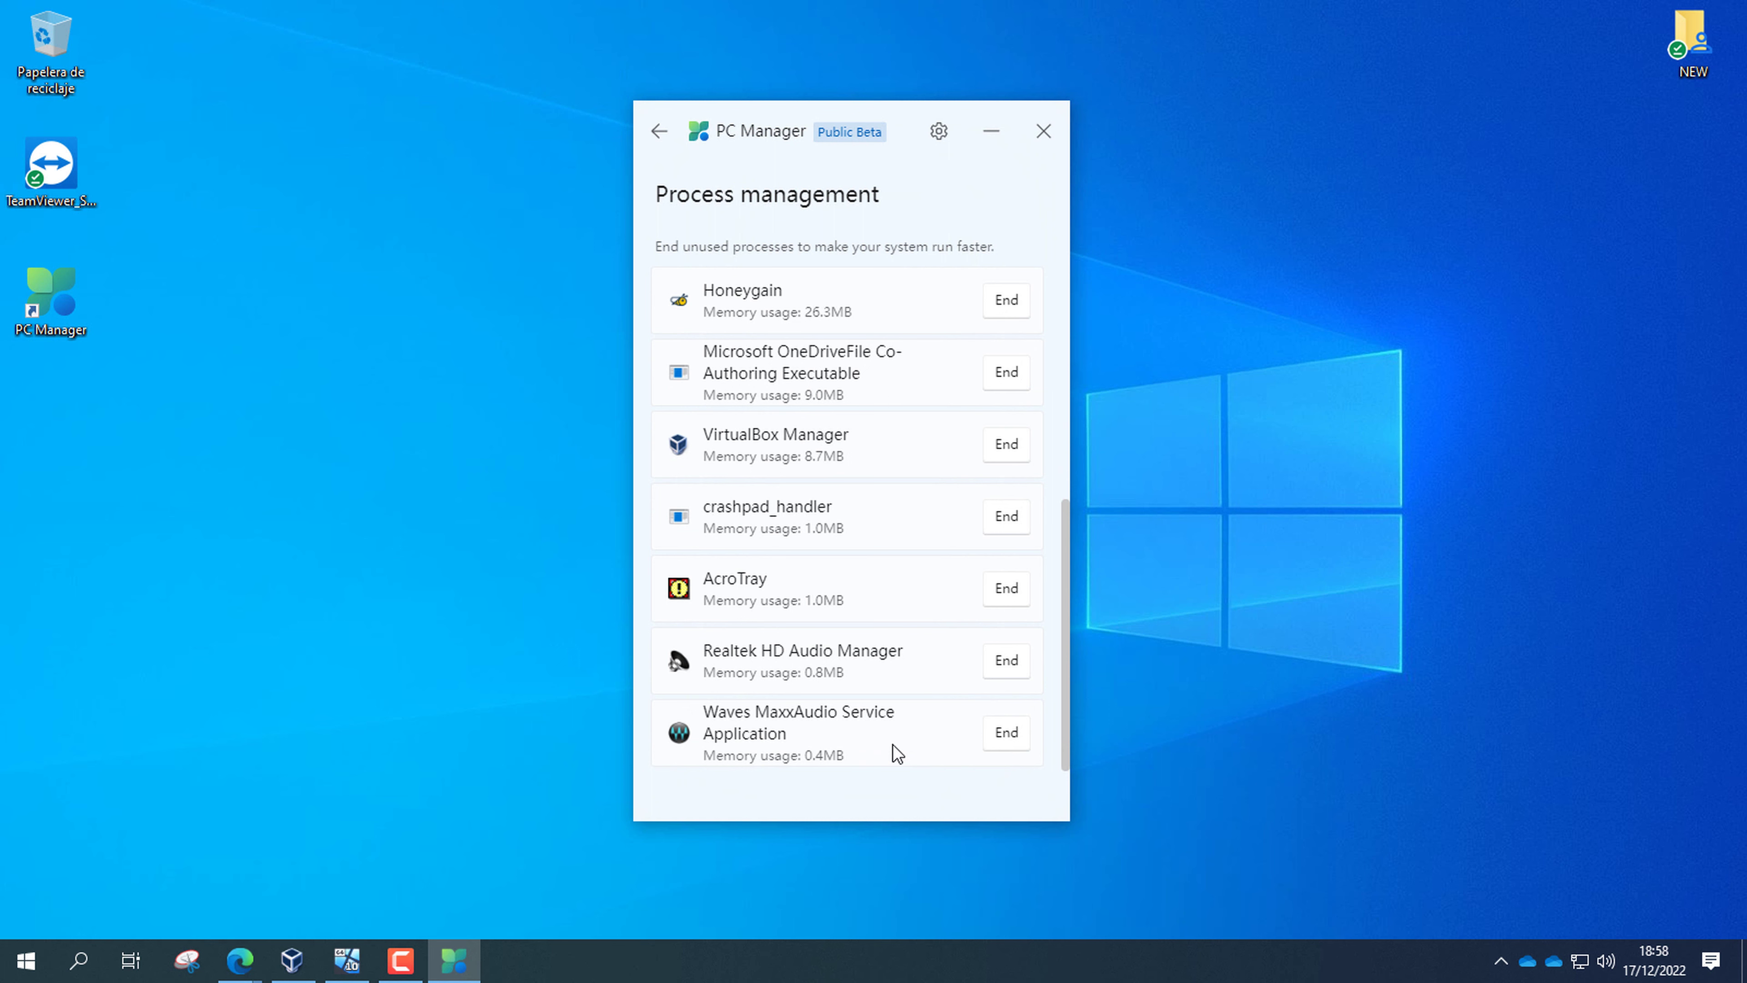
click(659, 131)
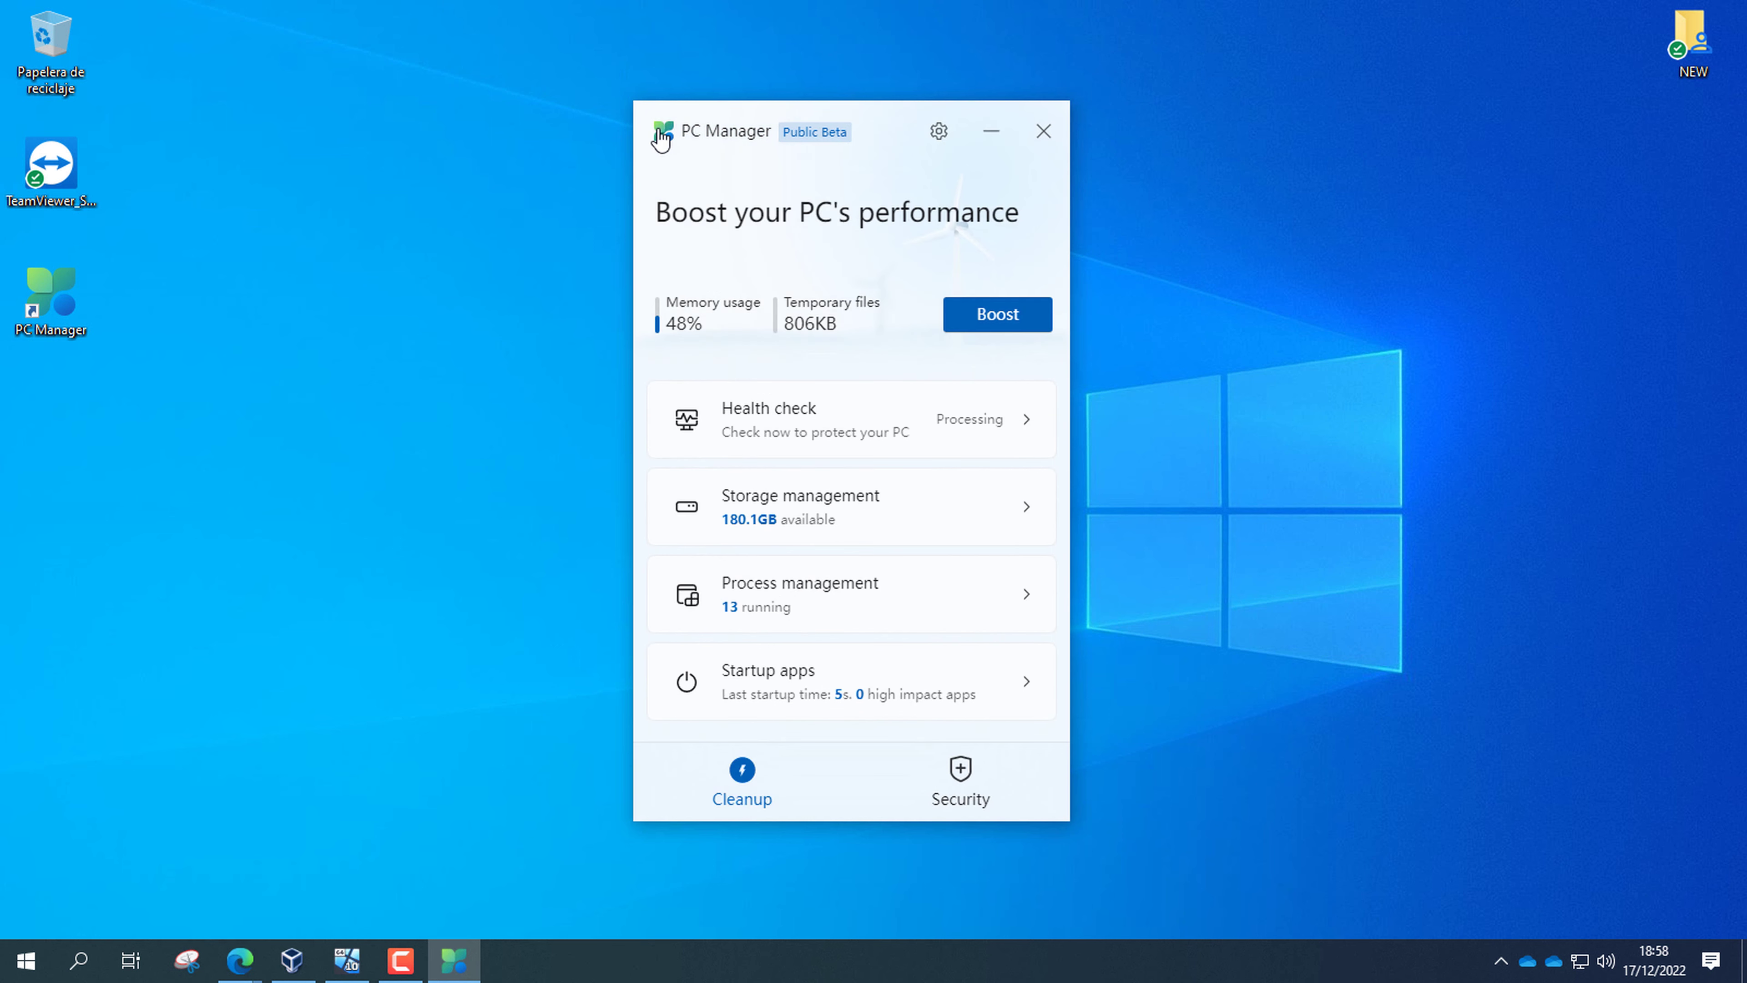
- Look through the Startup apps list to check which applications are set to run at log in
click(800, 694)
scroll(802, 685, down, 4)
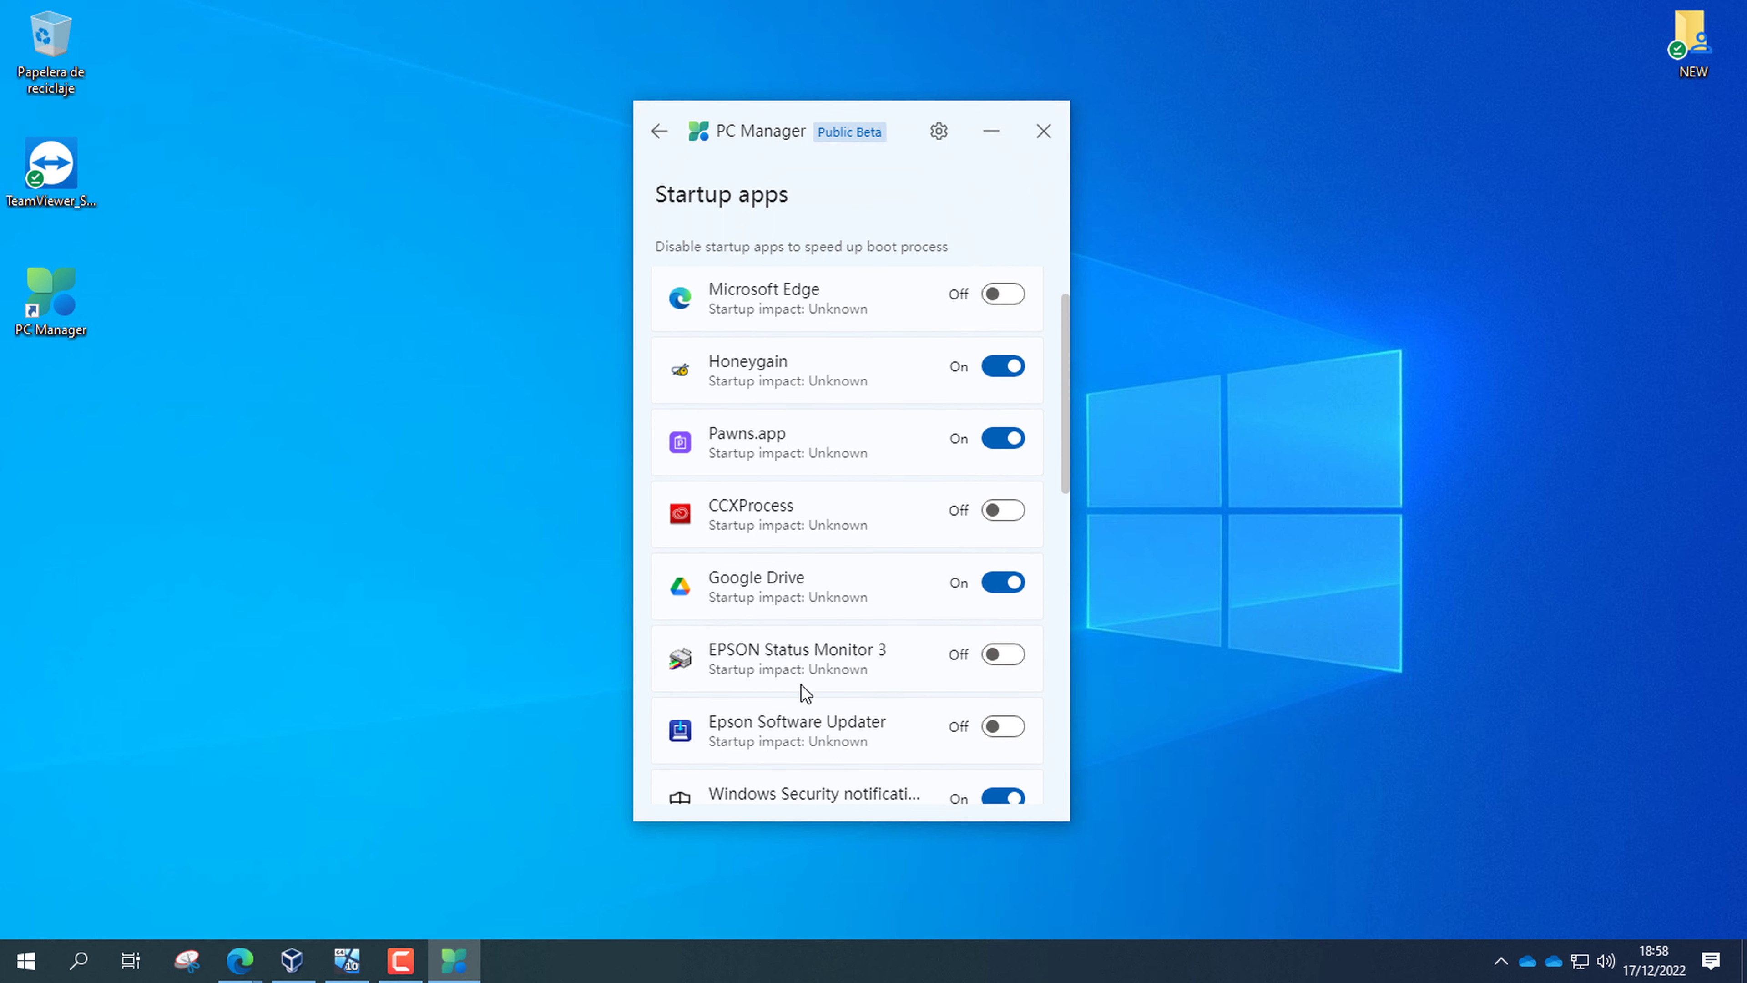
scroll(801, 685, down, 8)
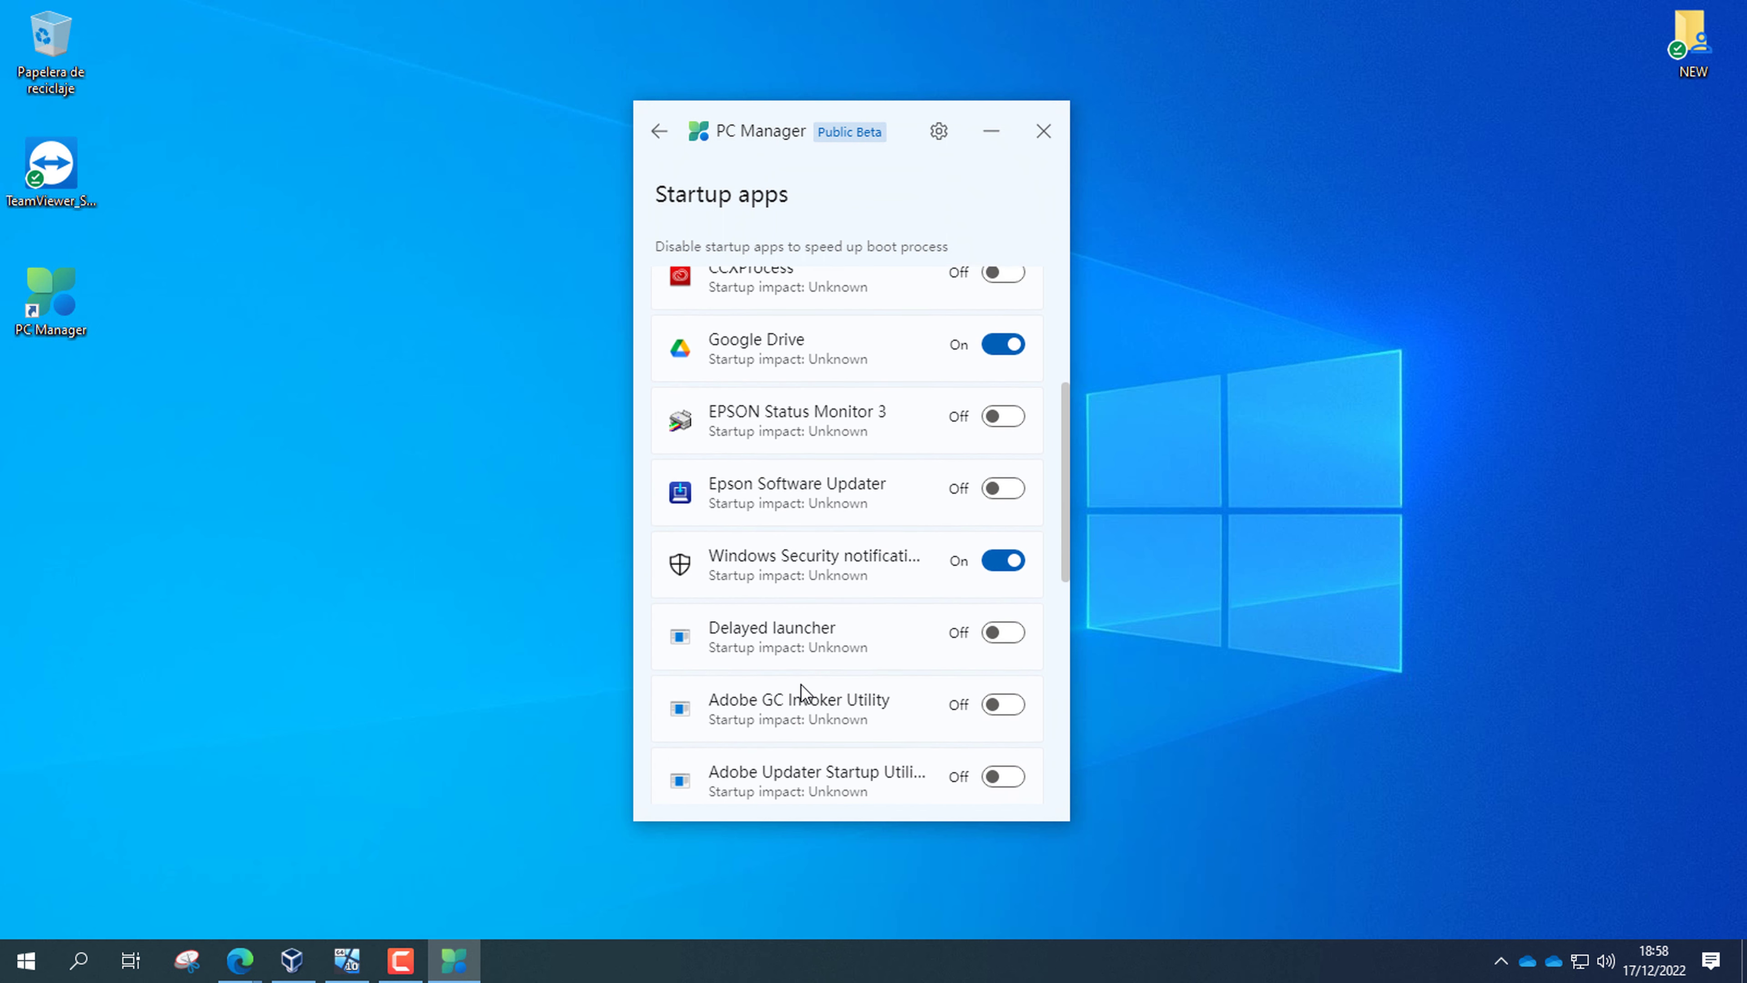
scroll(805, 691, down, 1)
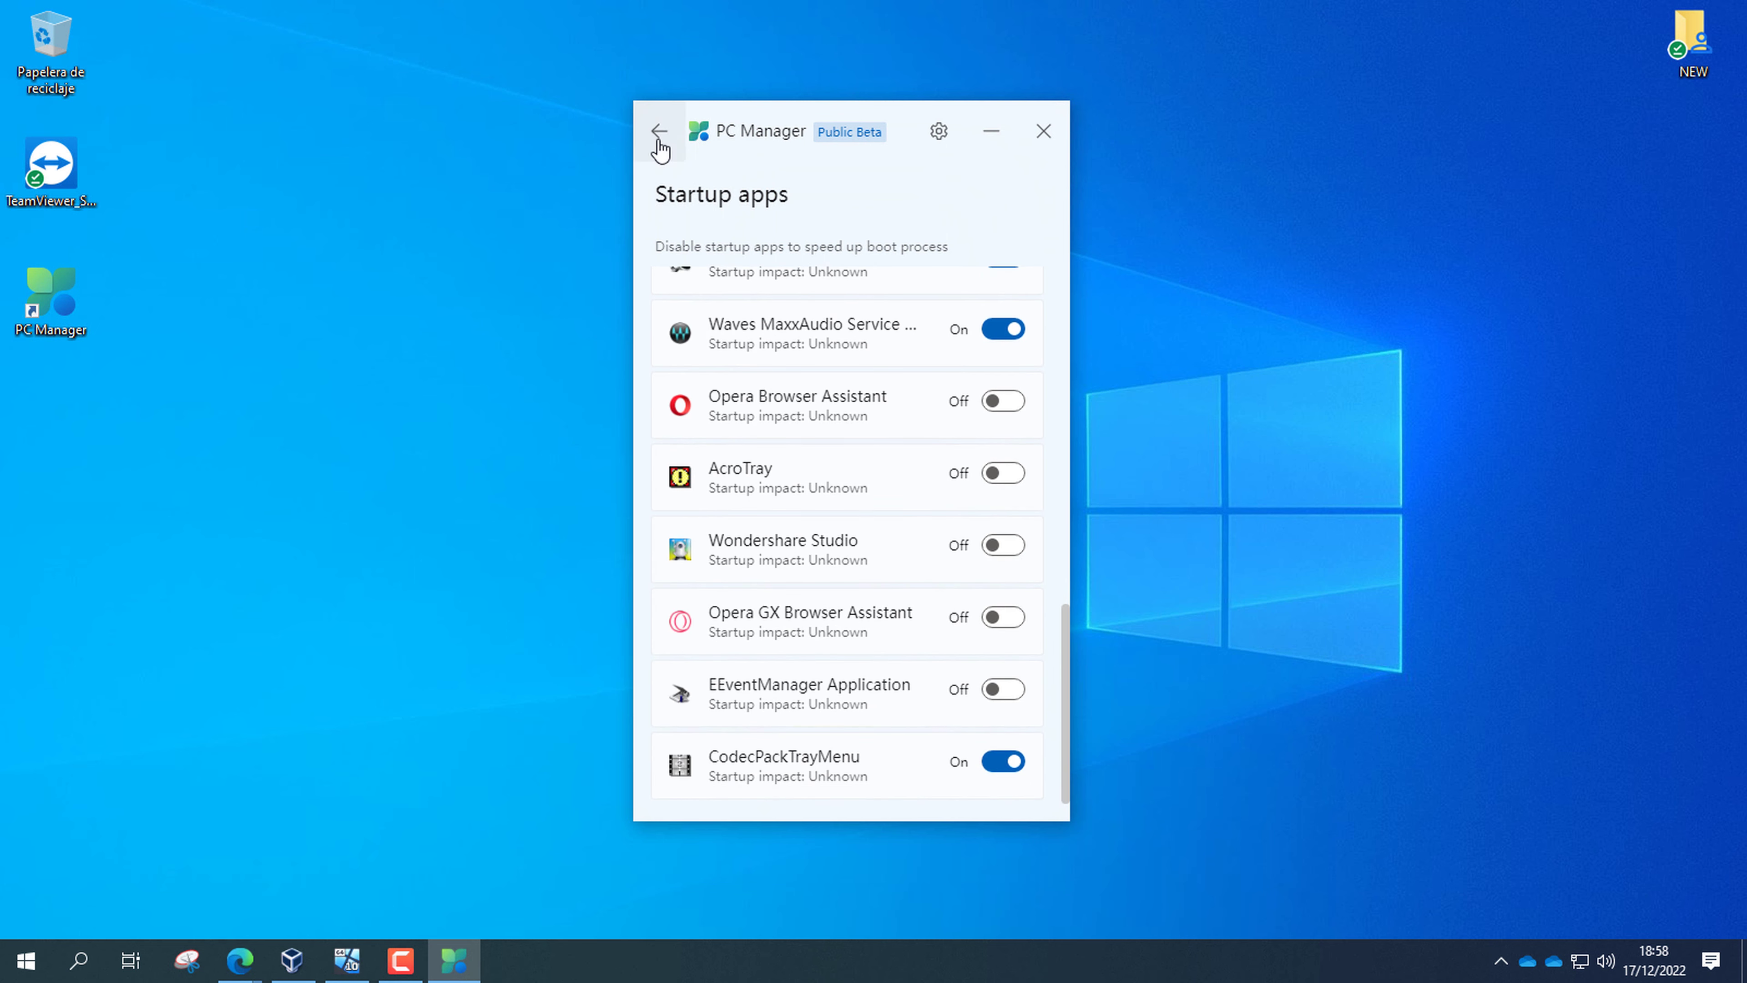
- Leave Startup apps, check for new Windows updates in the Security section, and return to the Security overview
click(659, 132)
click(967, 774)
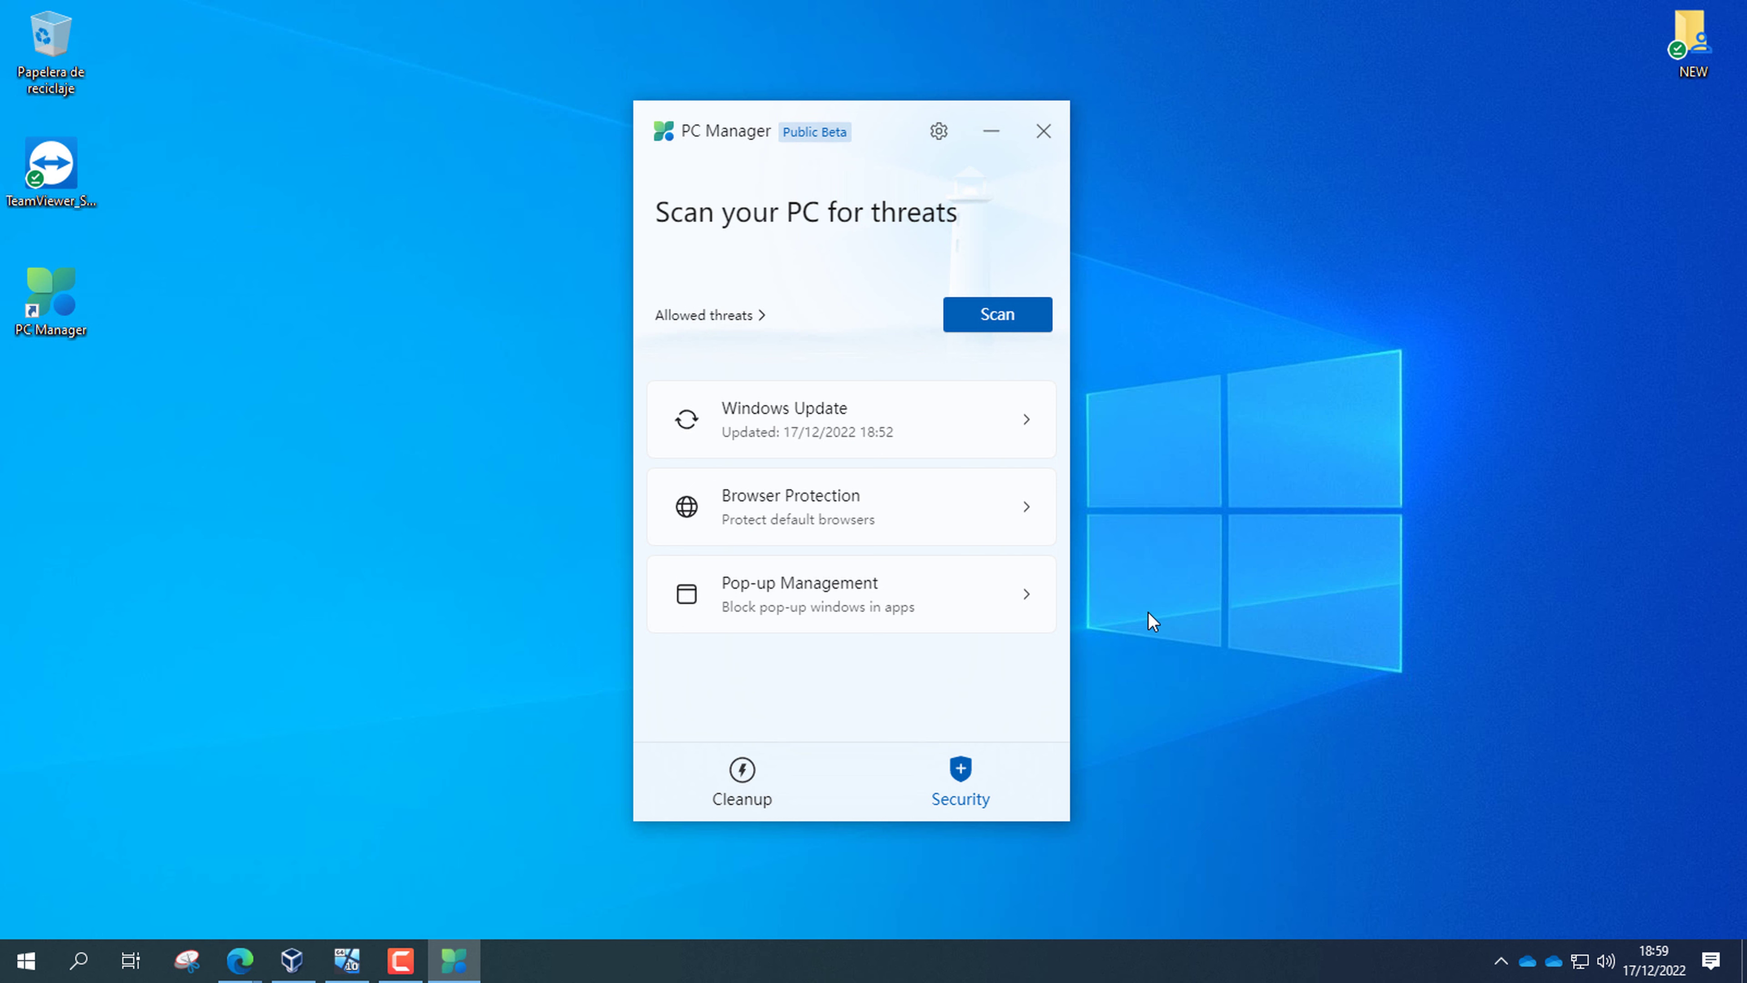
click(970, 421)
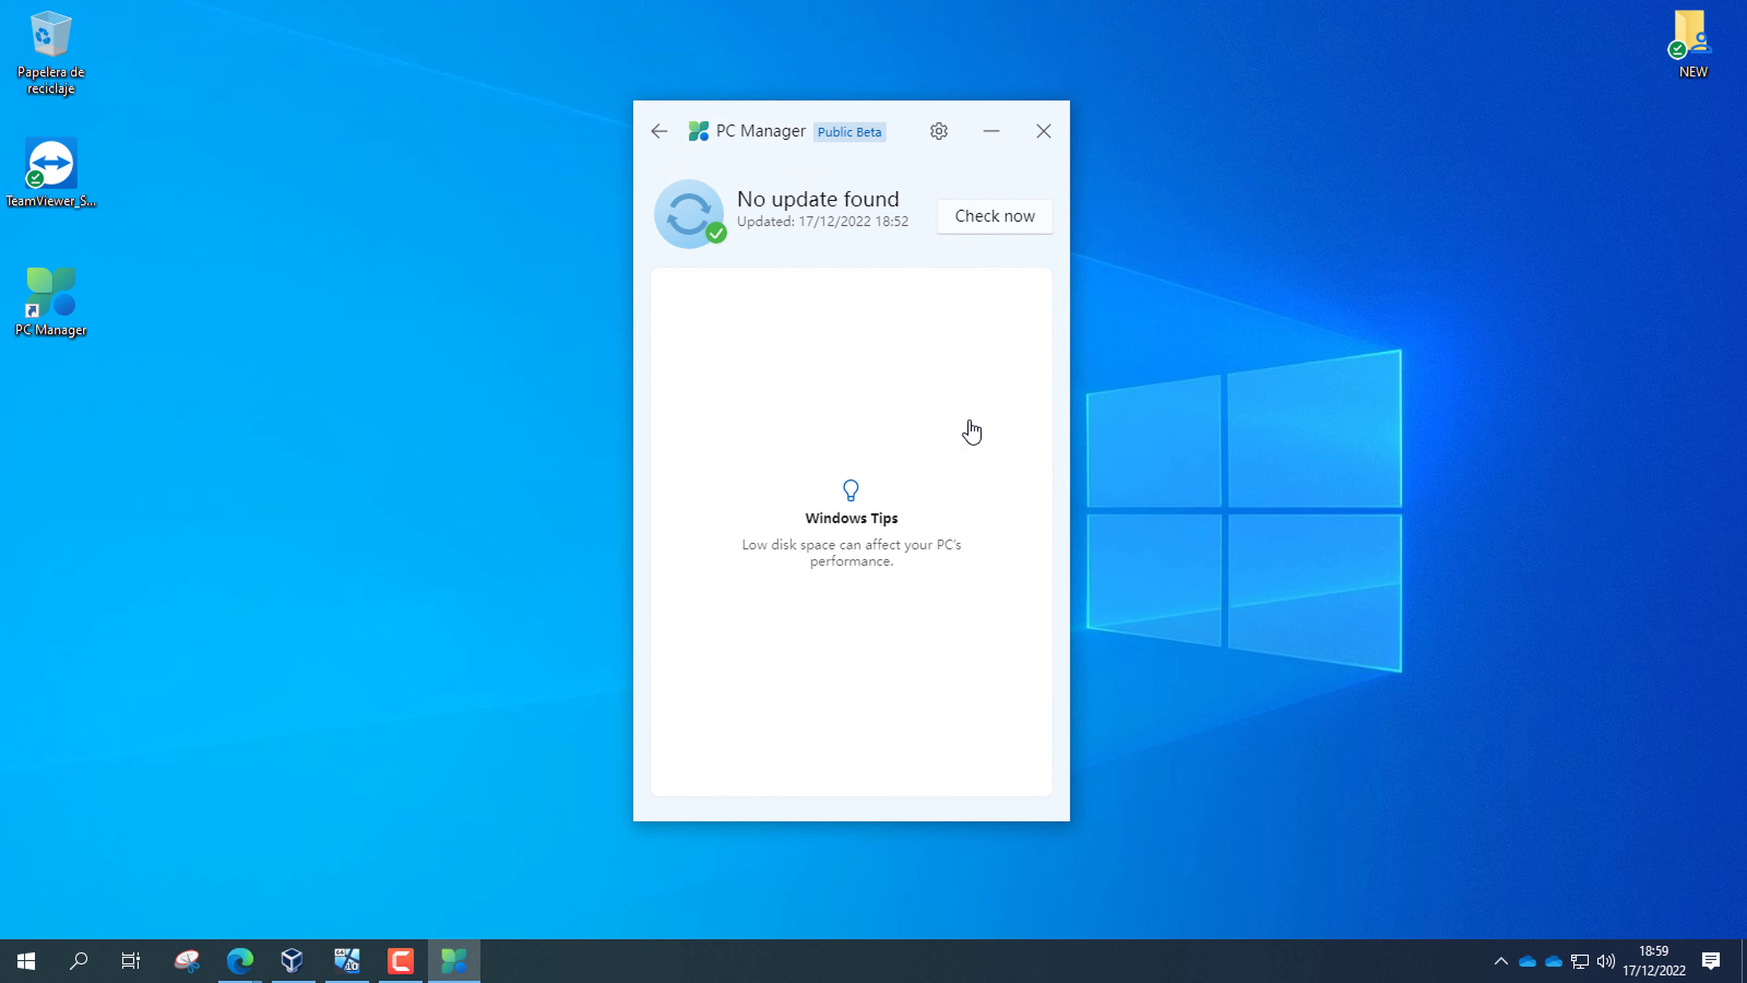
click(1015, 230)
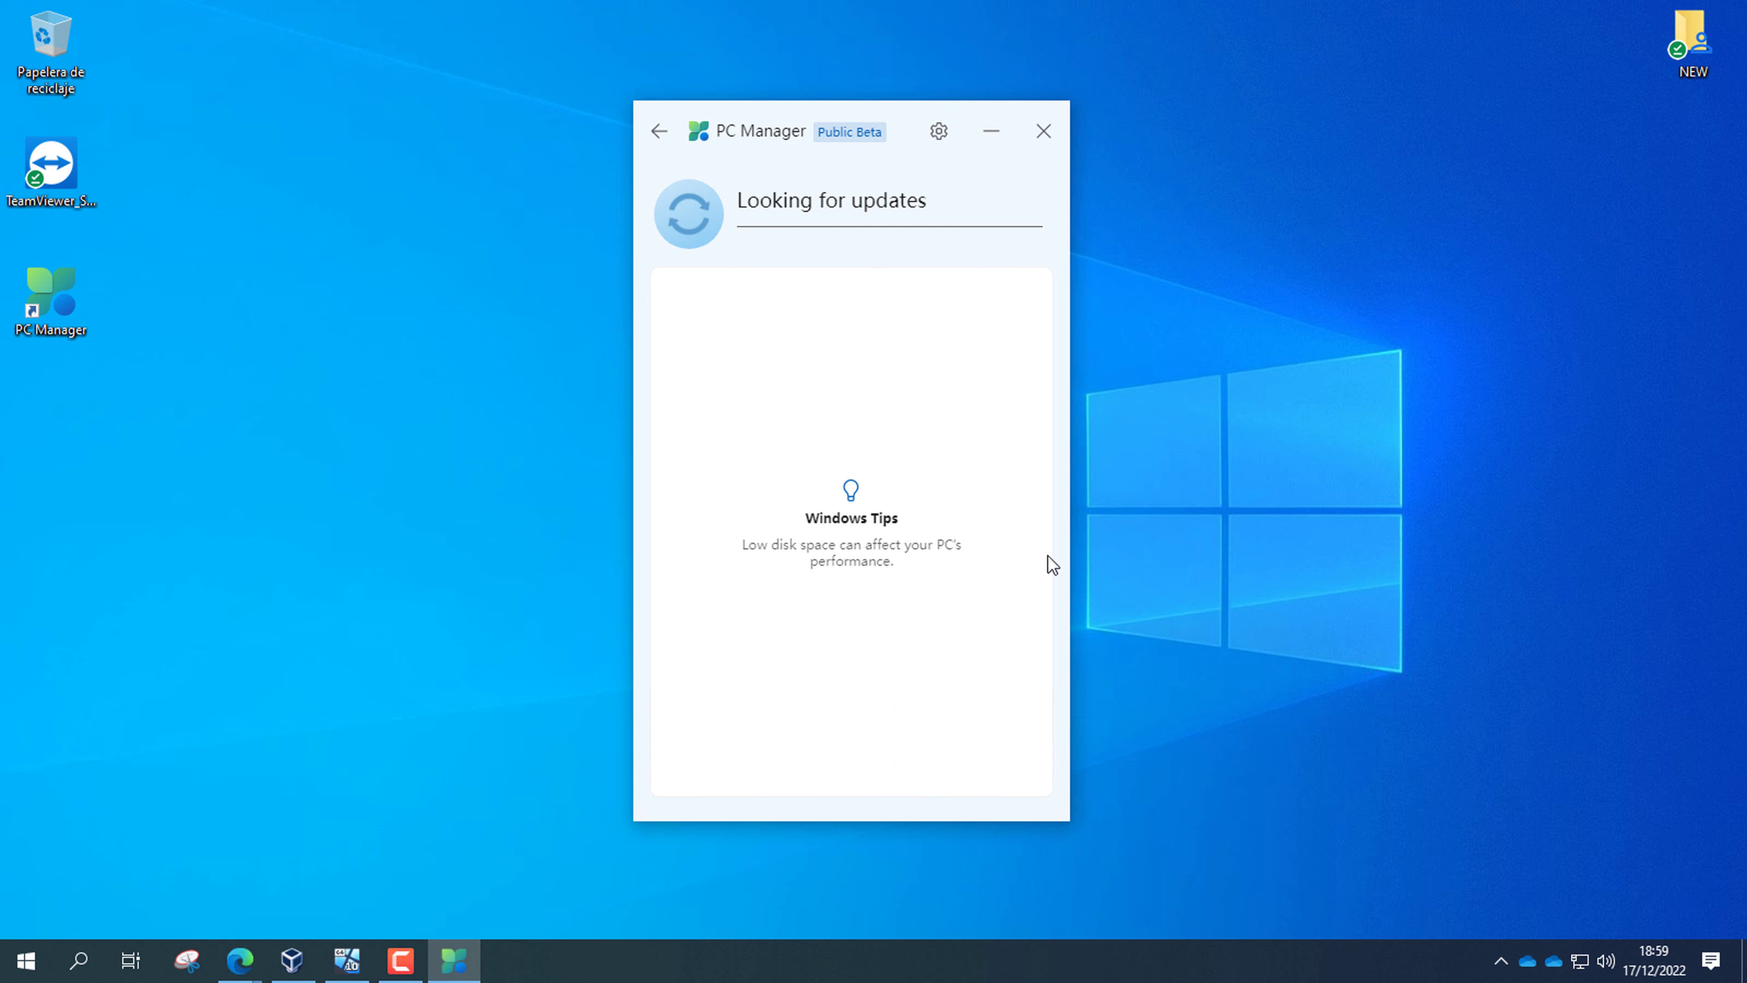
key(alt+Left)
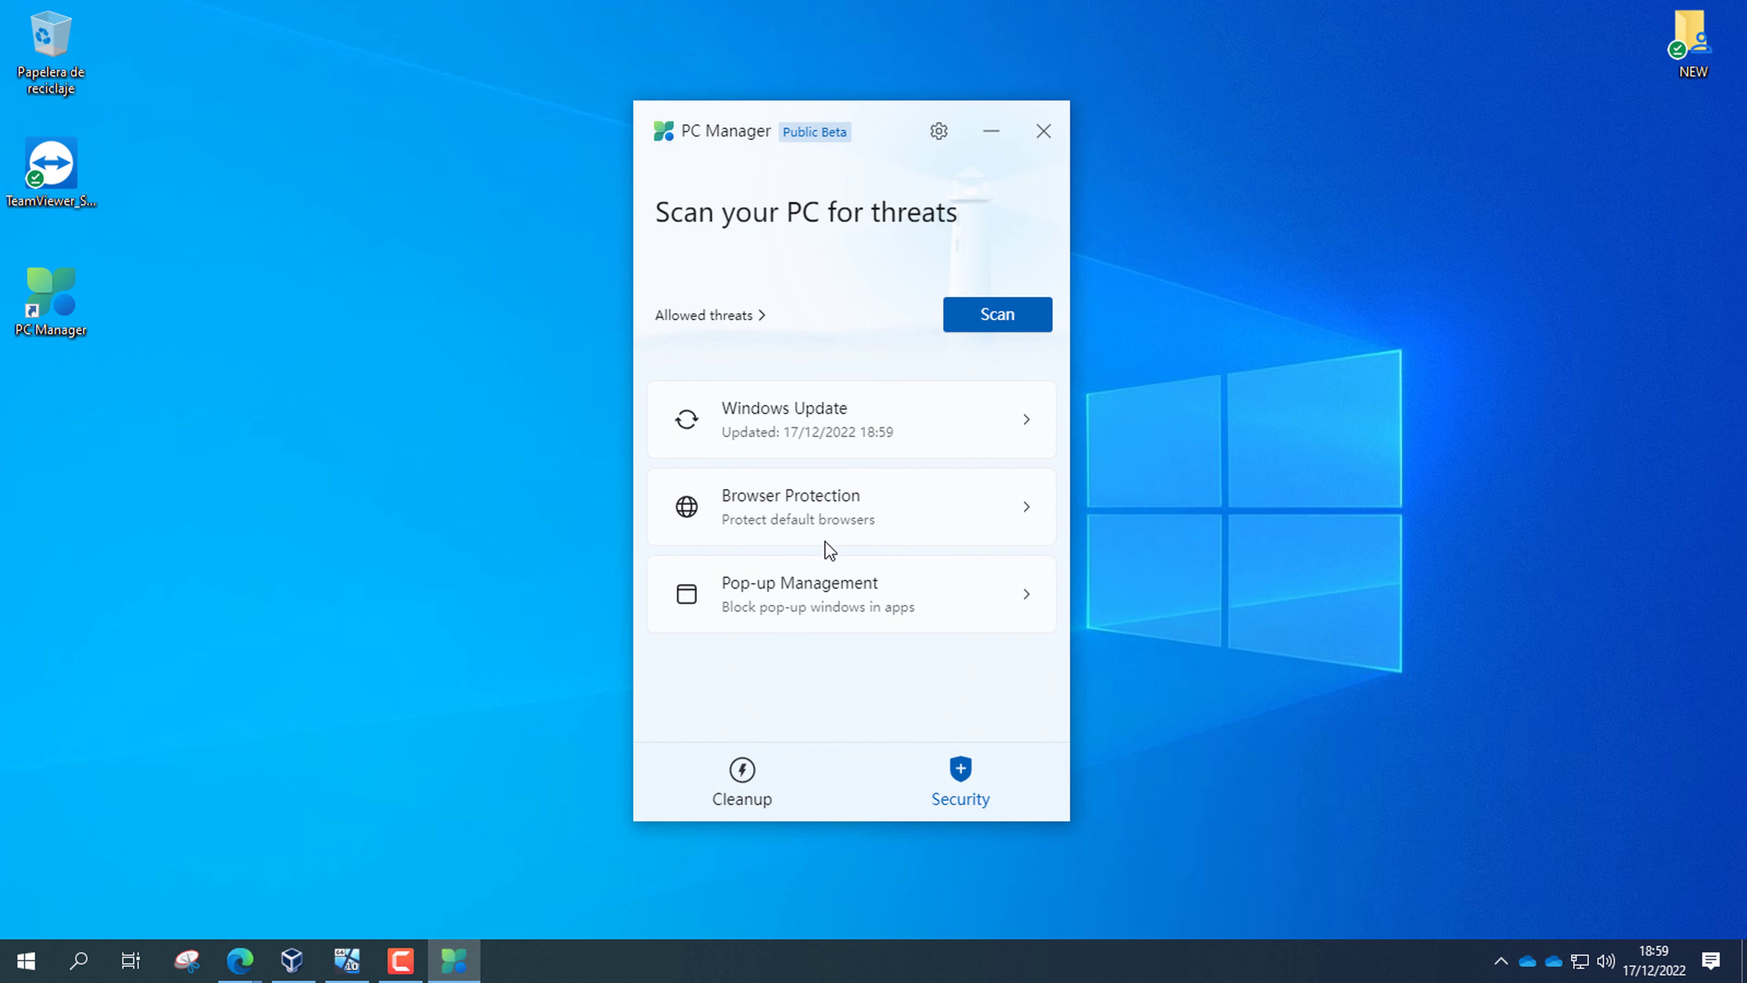
- Turn on Block change by malicious apps for the default browser in Browser Protection, and return to the Security overview
click(864, 536)
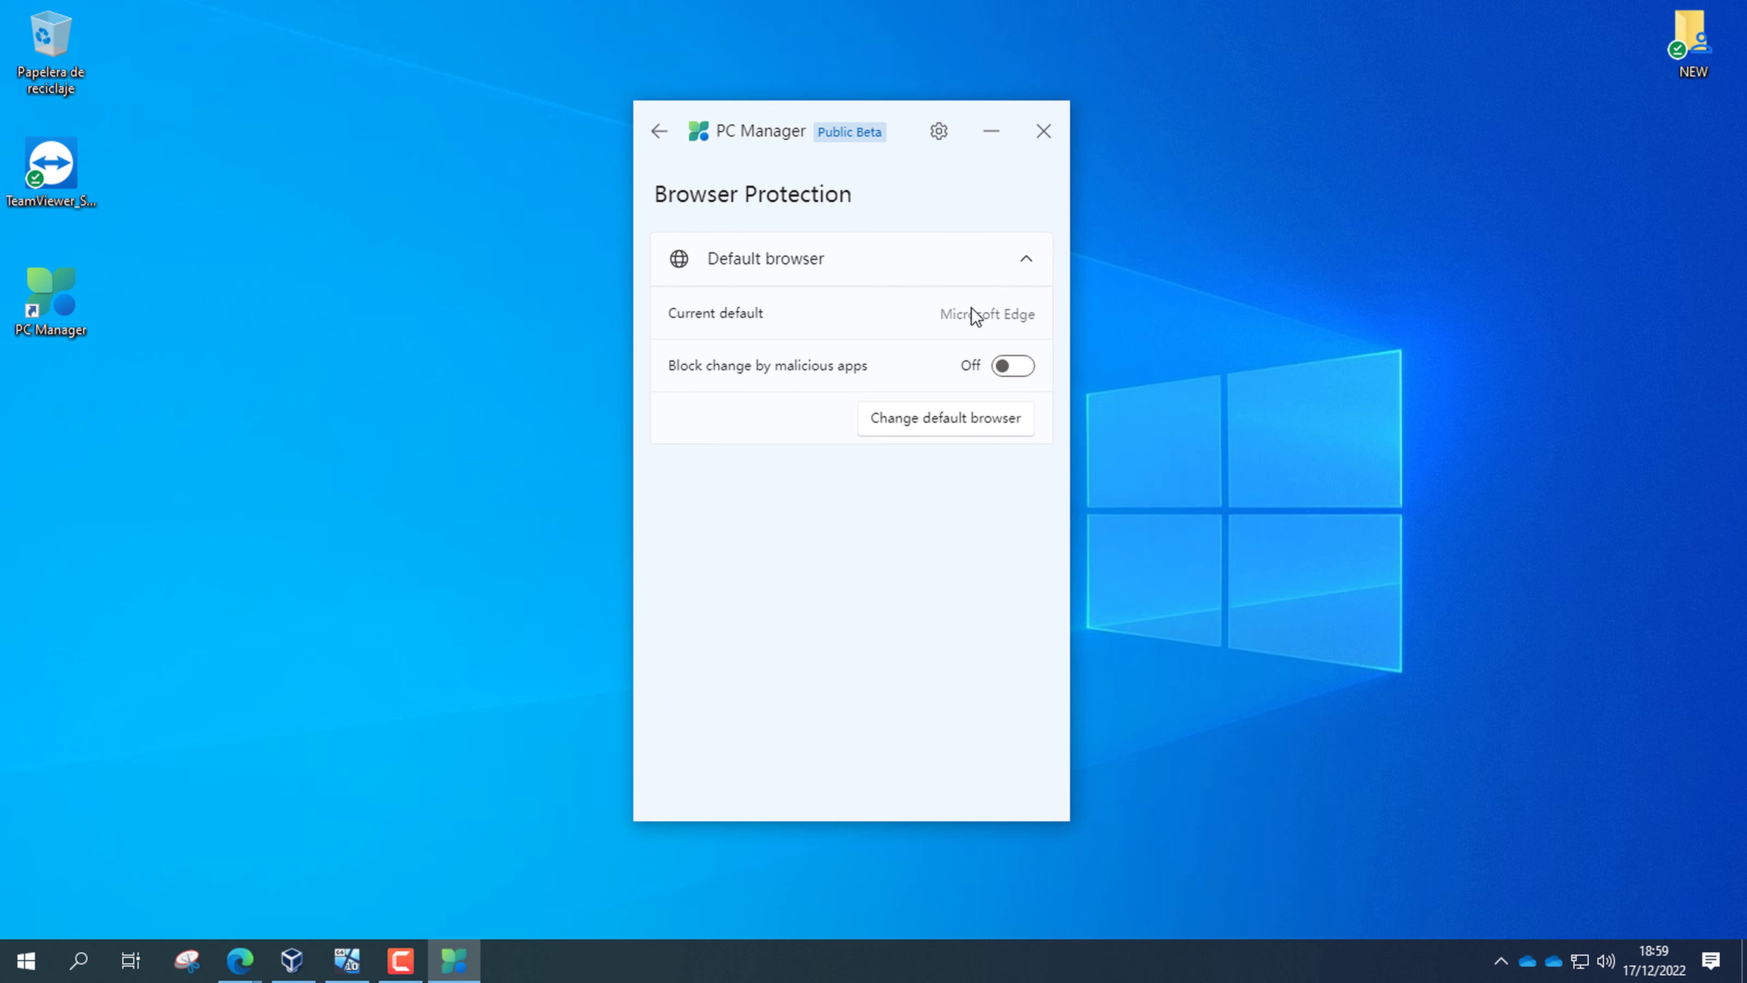
click(1012, 365)
click(658, 135)
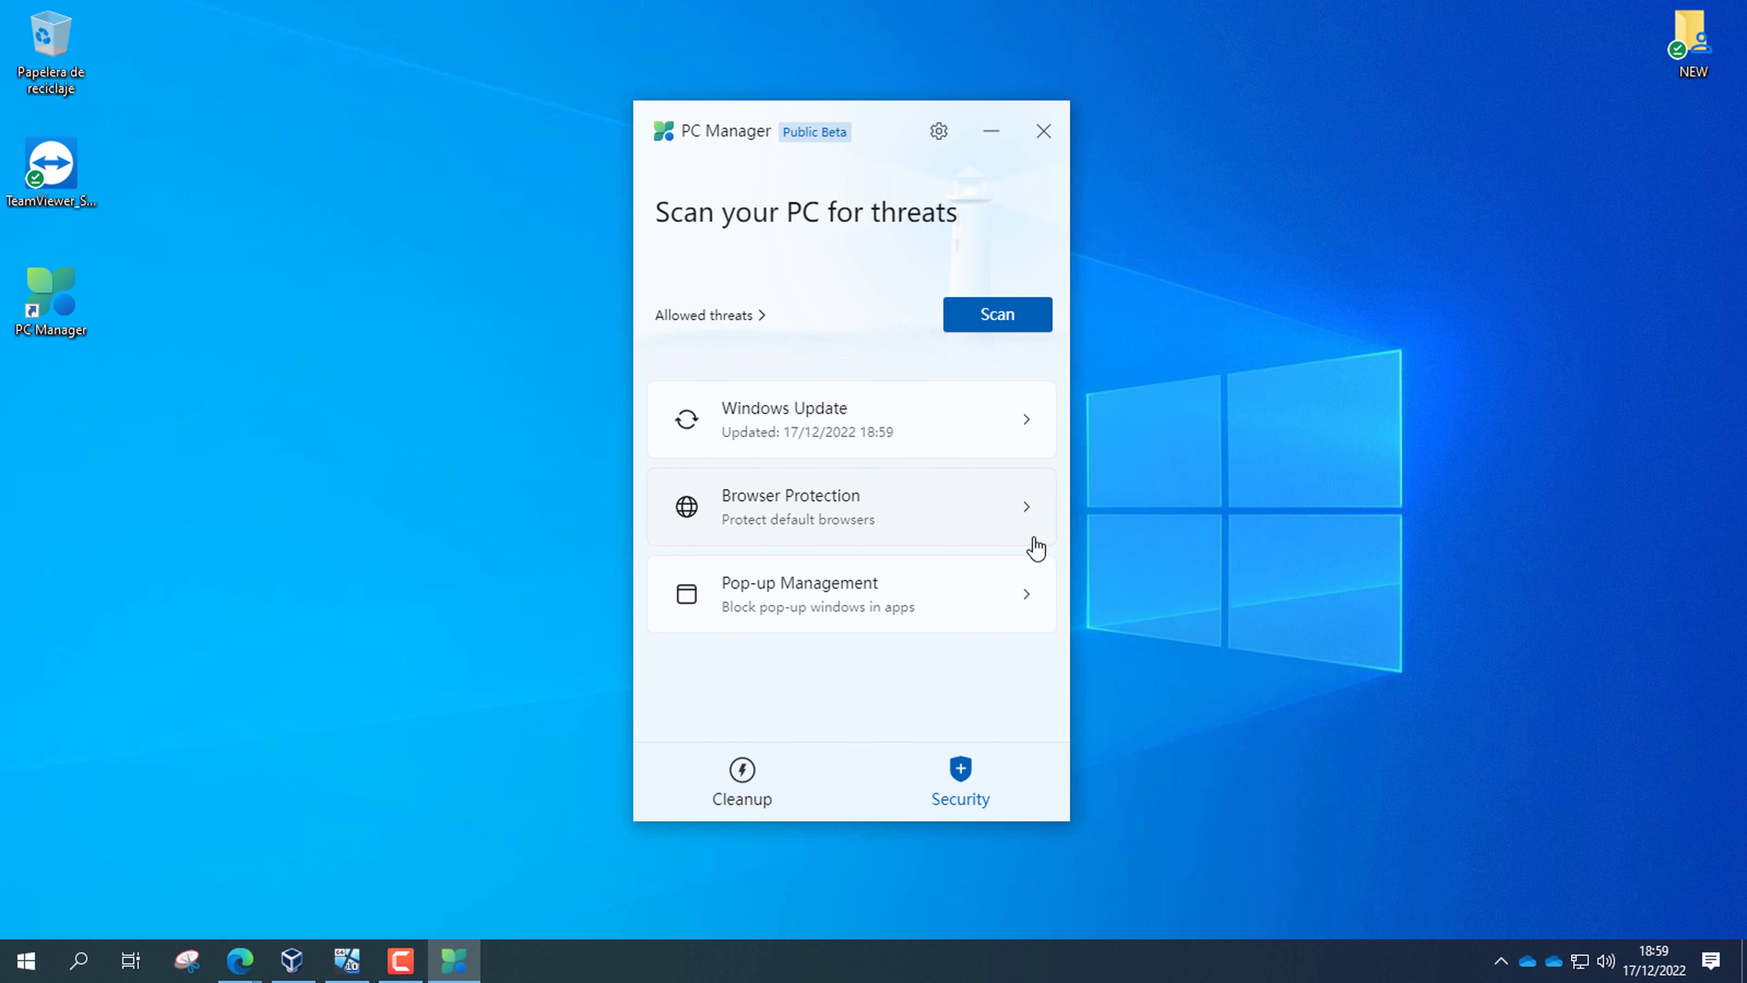
- Enable pop-up block in Pop-up Management and go back to the Cleanup overview
click(917, 602)
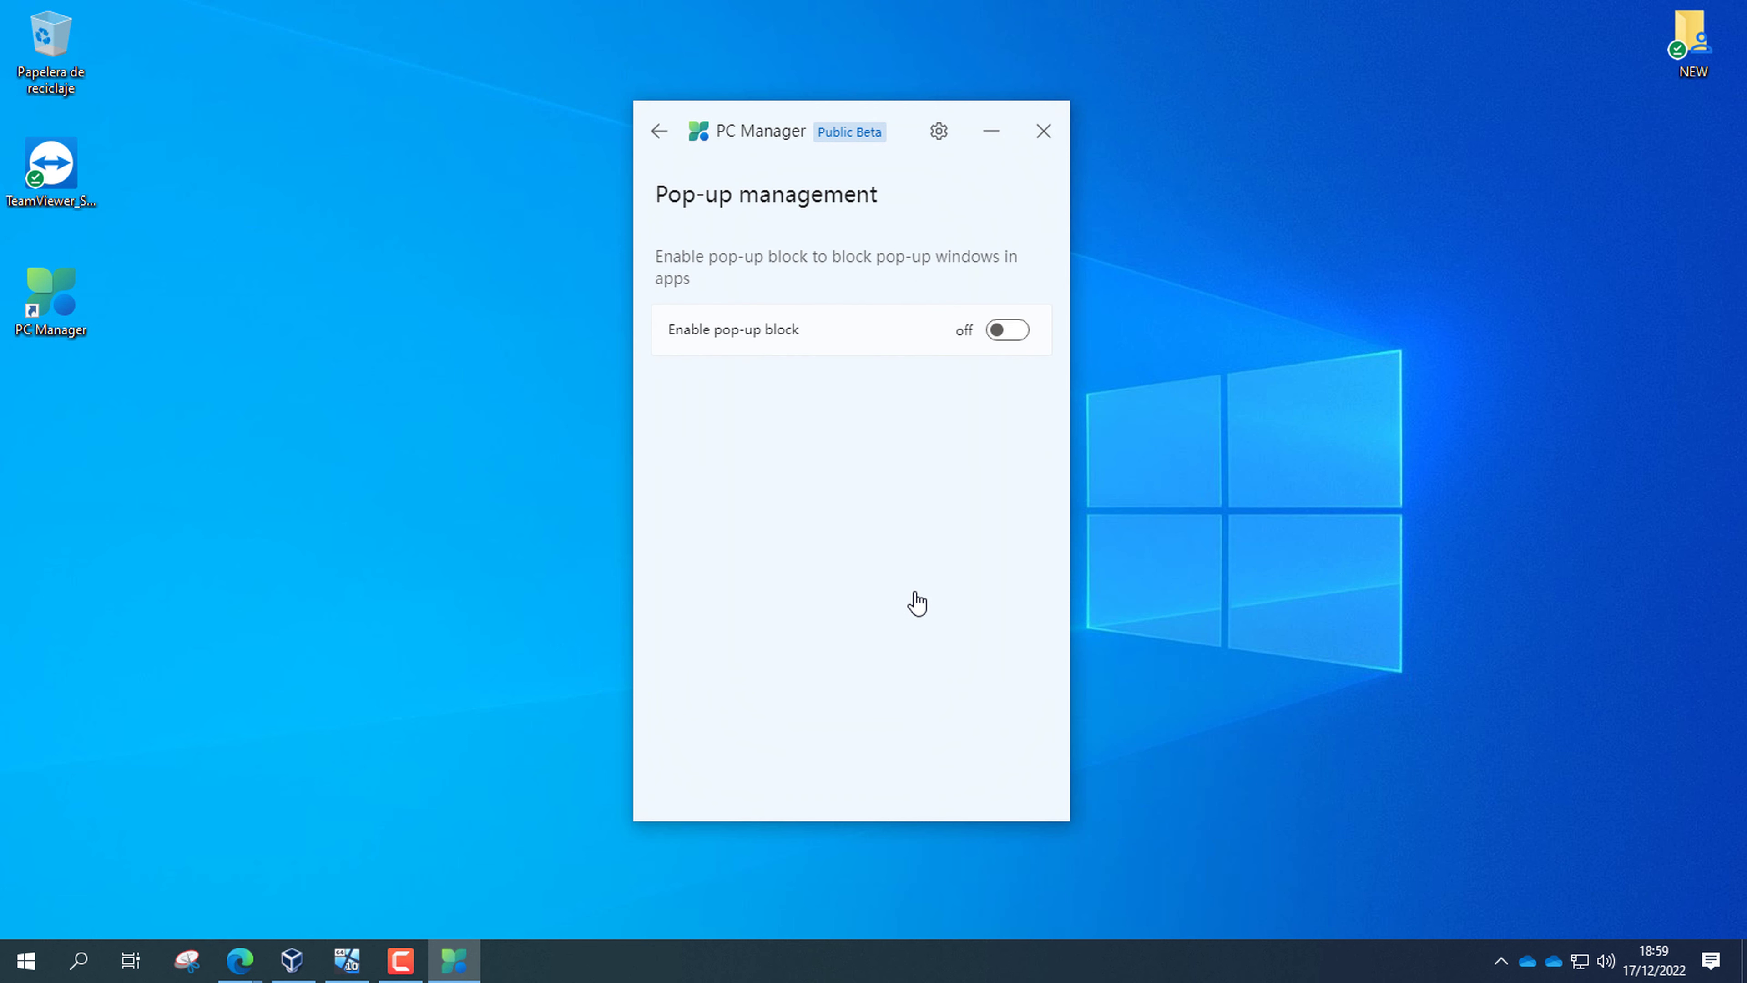
click(1006, 330)
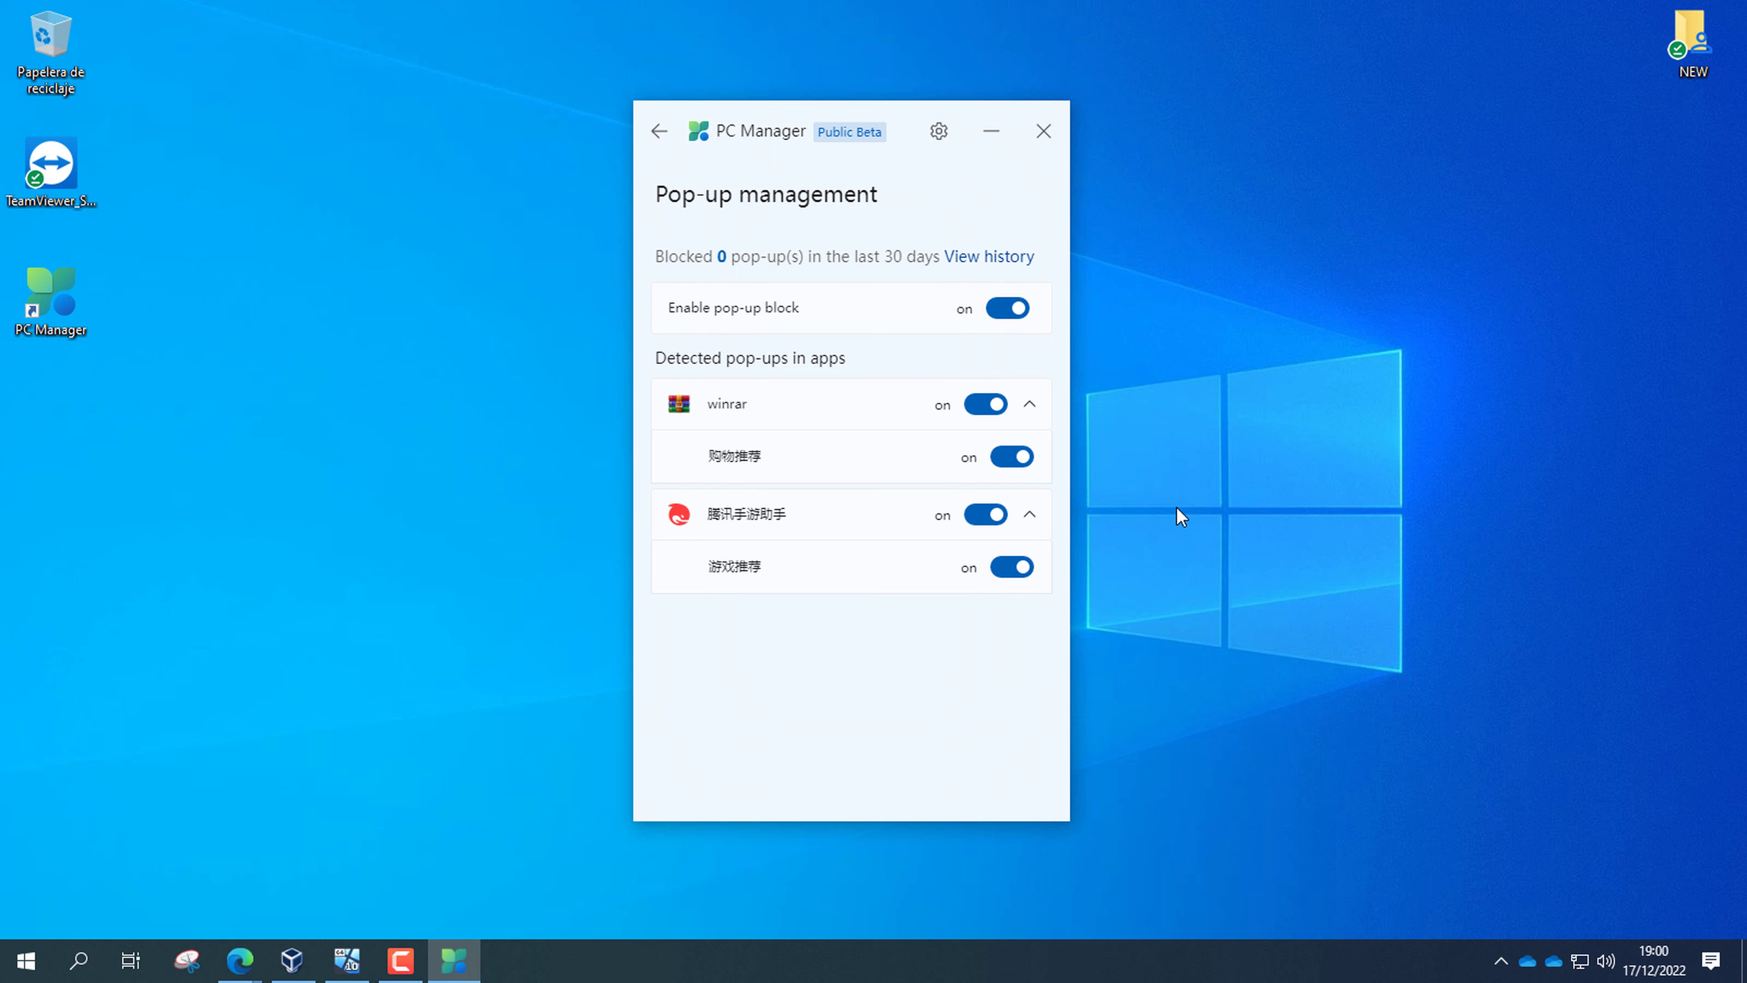
click(658, 132)
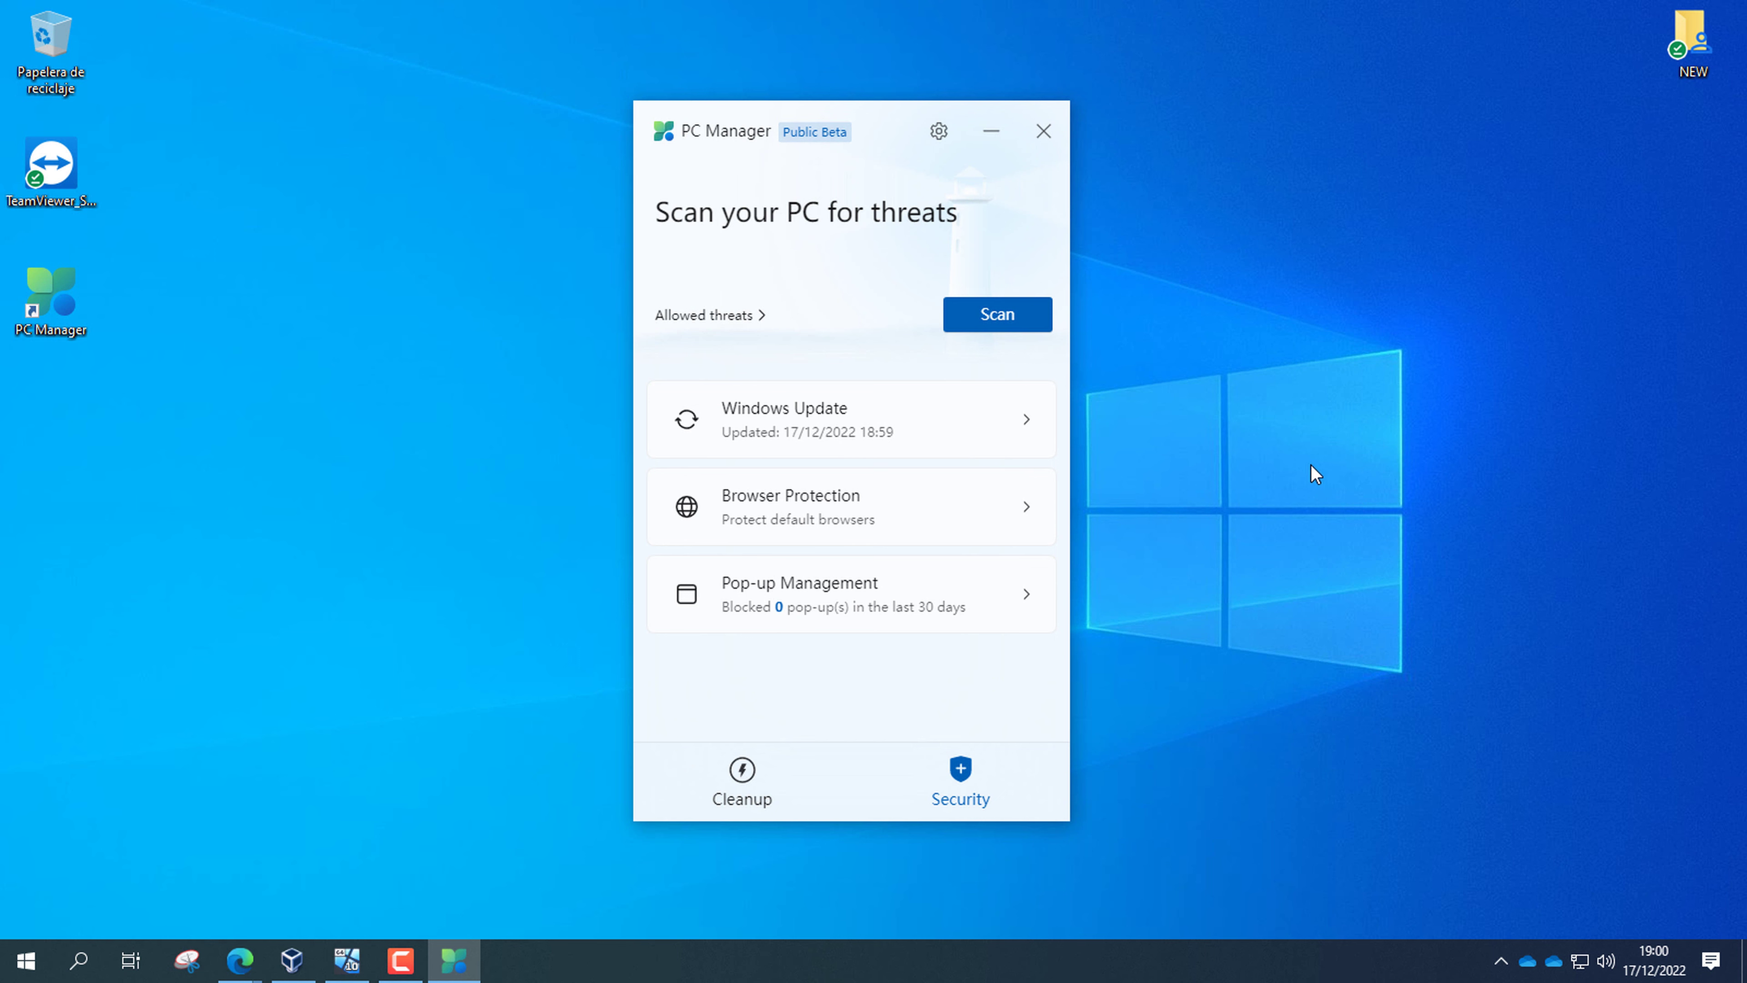
click(724, 800)
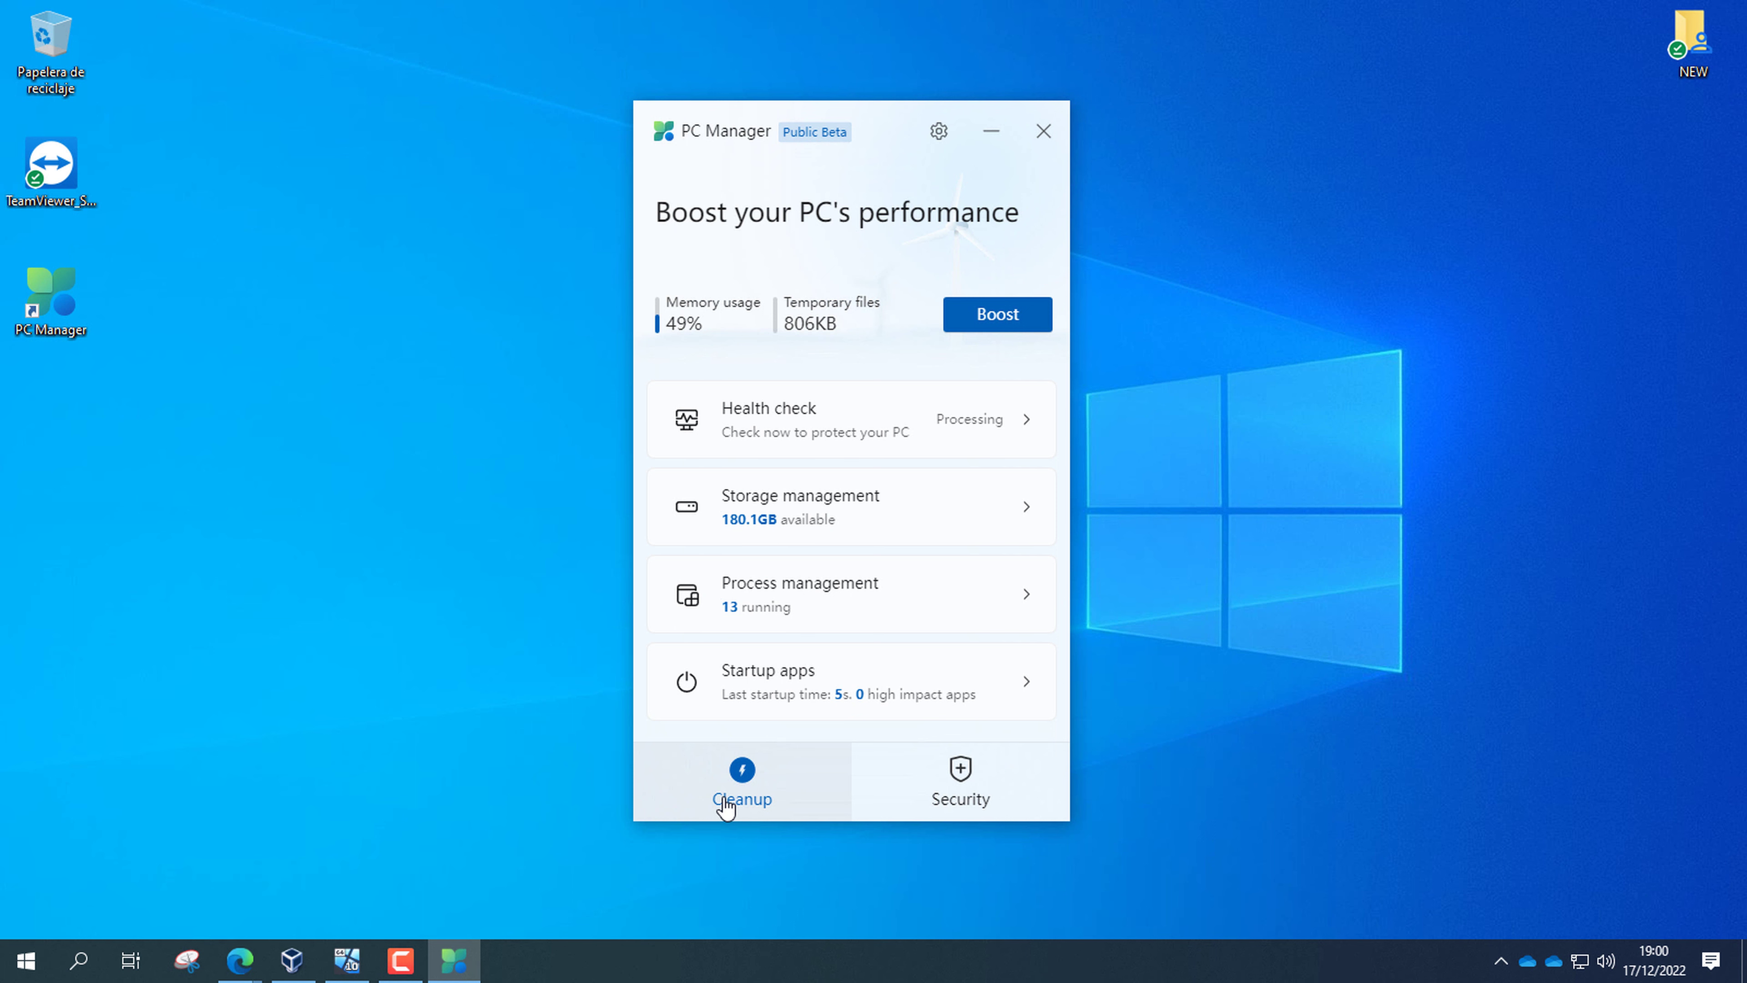